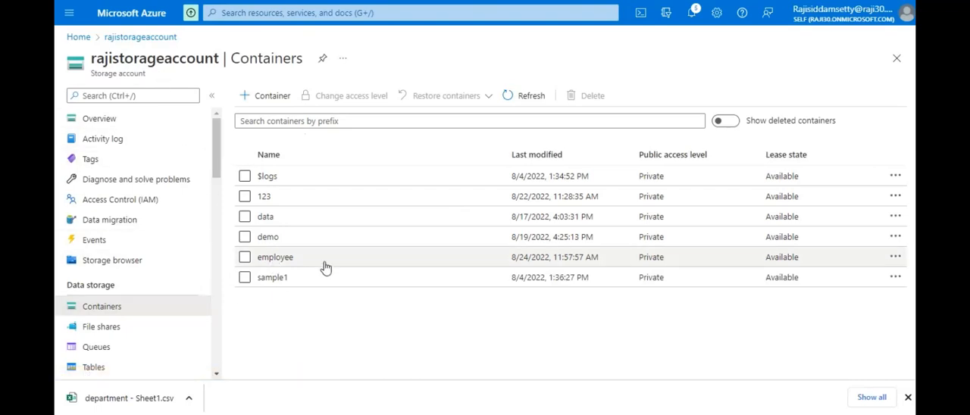
- Preview the contents of department - Sheet1.csv in the input folder of the employee container as a table
left_click(280, 262)
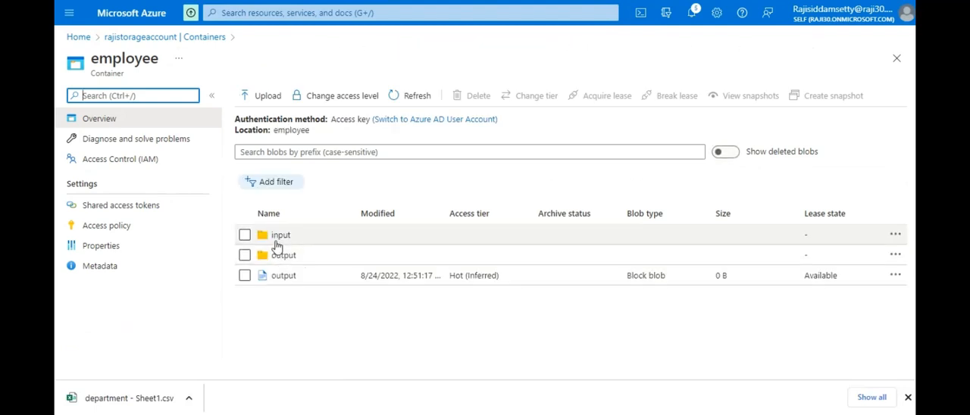
left_click(276, 238)
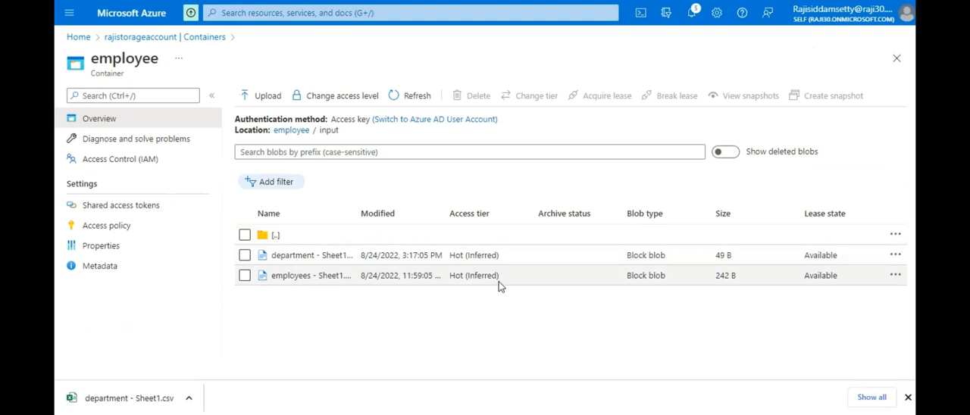
left_click(896, 256)
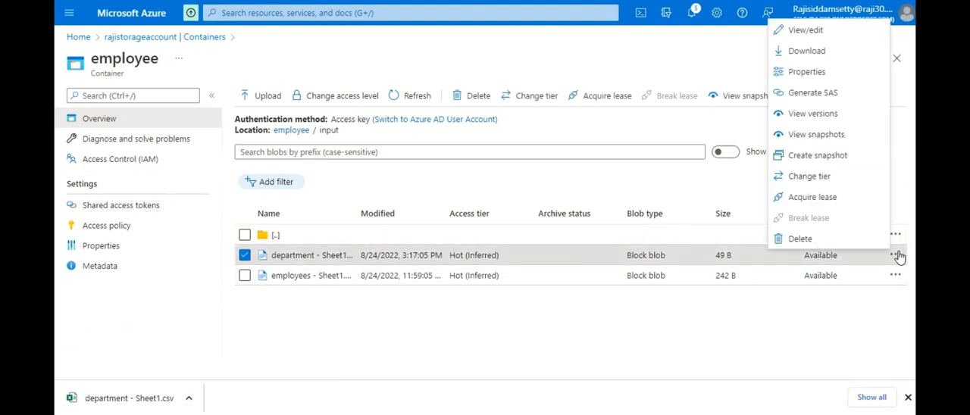
left_click(832, 37)
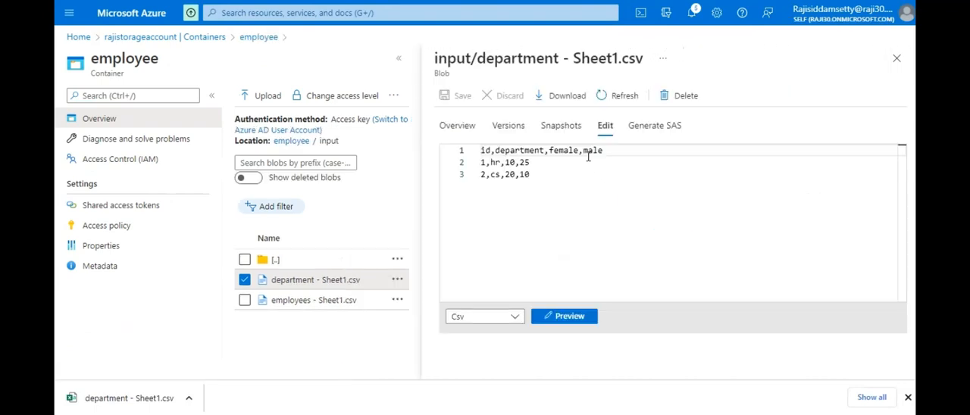
left_click(557, 318)
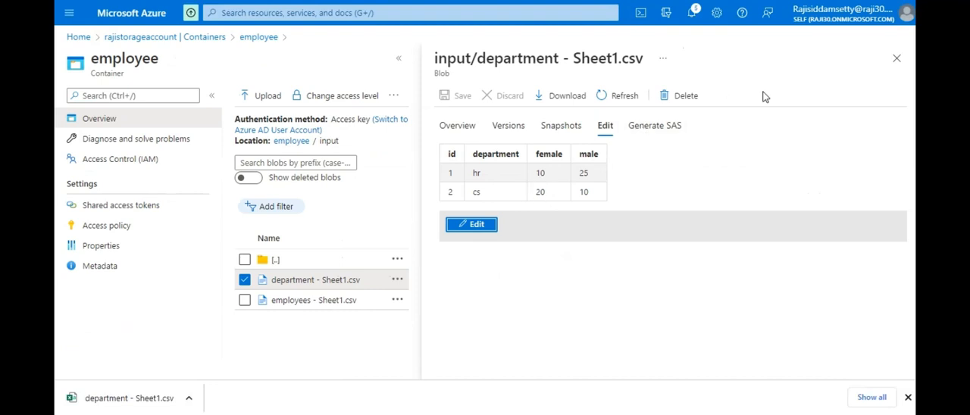
left_click(898, 60)
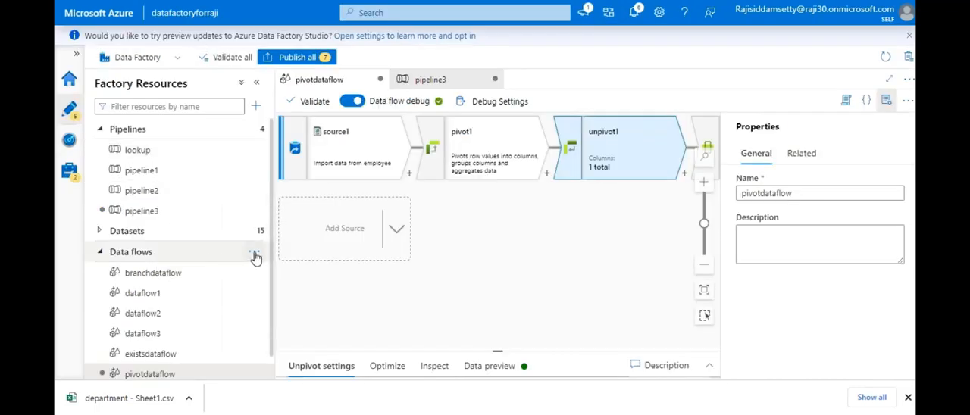
- In Azure Data Factory, create a new data flow named unpivotdataflow
left_click(255, 256)
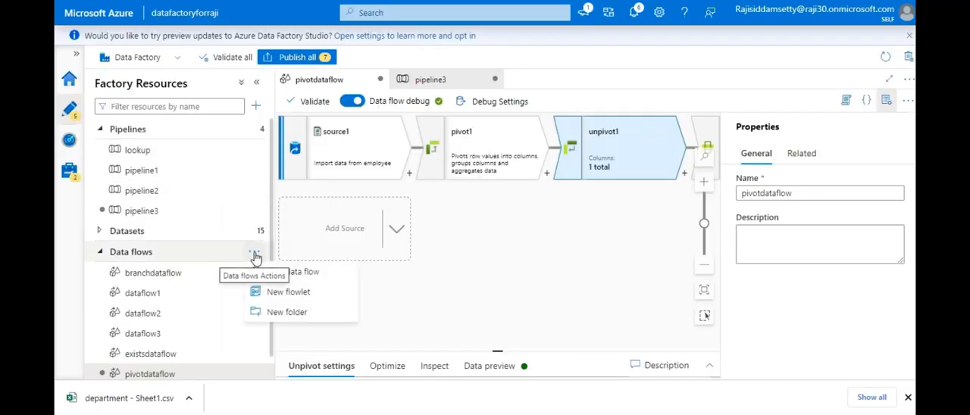
left_click(288, 273)
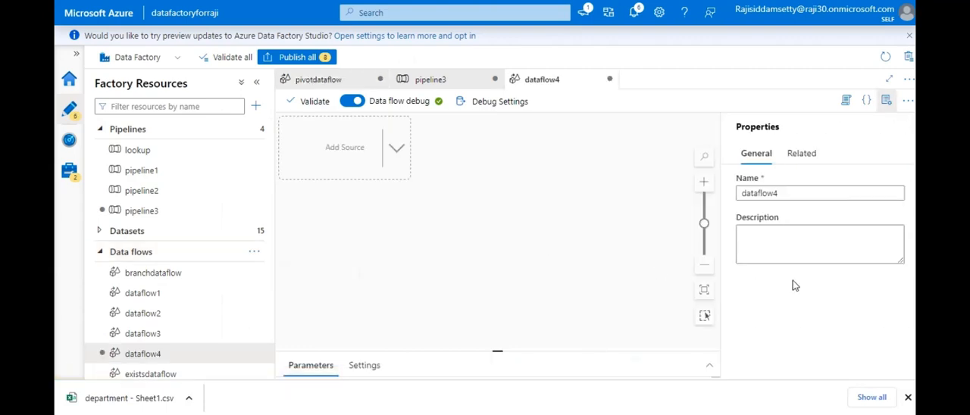
left_click(788, 192)
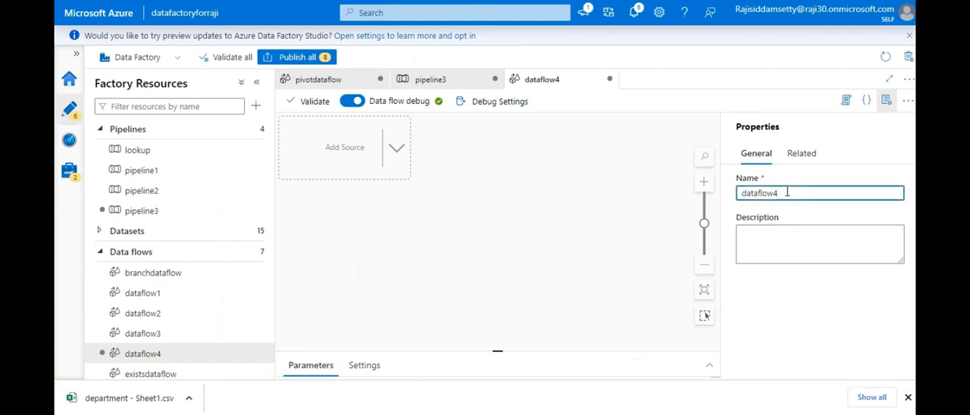
key("BackSpace")
key("BackSpace")
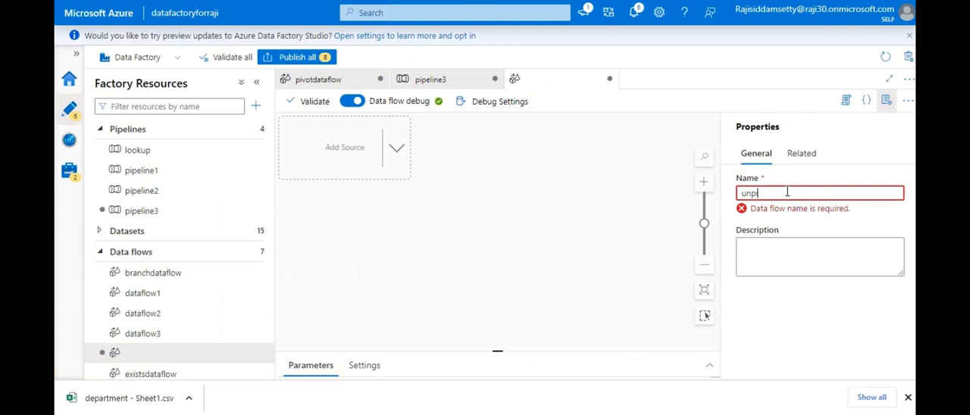
type("unpivotdata")
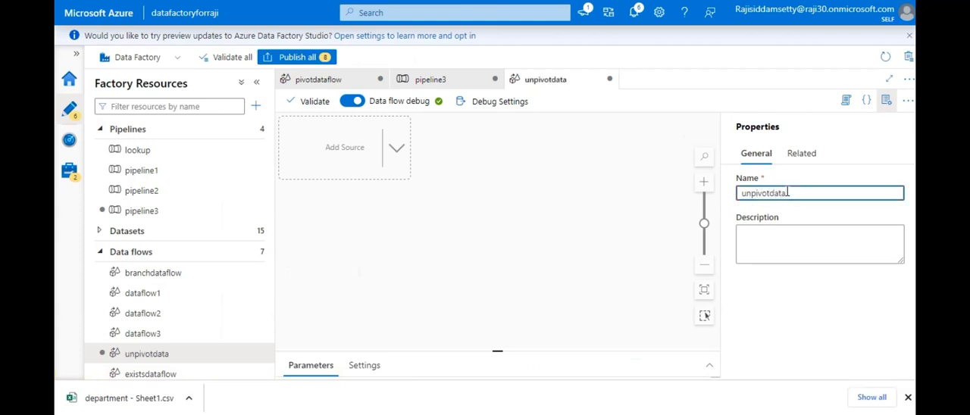
type("p")
type("flow")
- Add a source to the data flow and expand its source settings
left_click(354, 152)
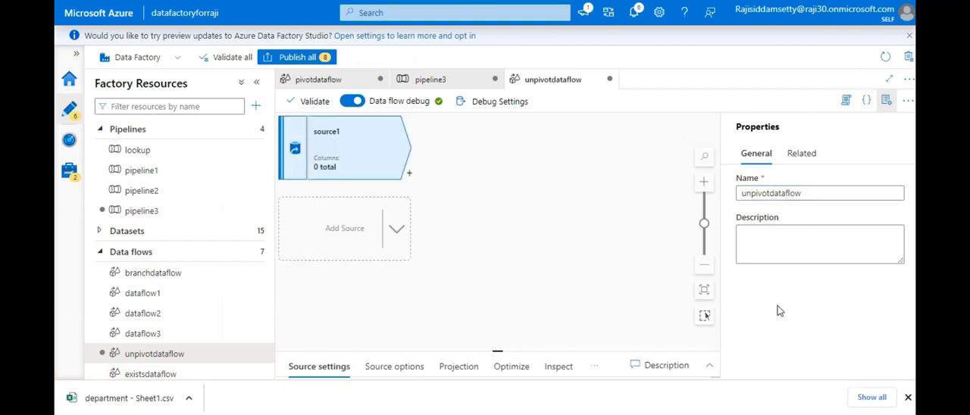
left_click(908, 398)
left_click(708, 402)
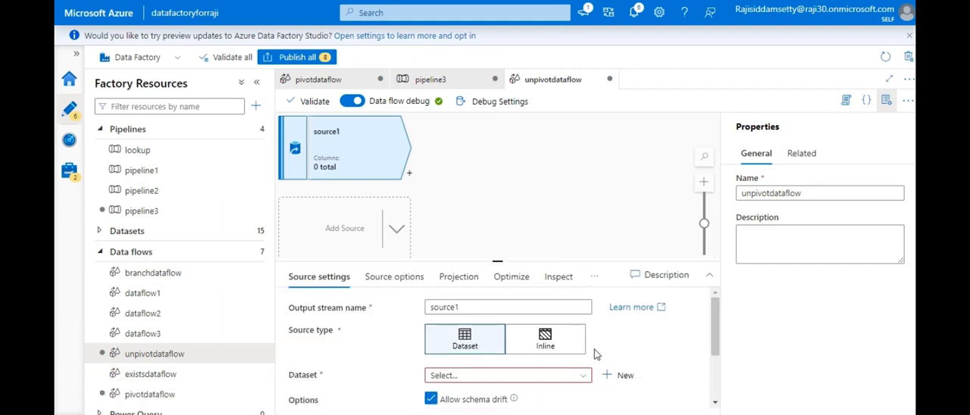
- Start a new dataset for the source, using Azure Blob Storage as data store and DelimitedText as format
left_click(522, 379)
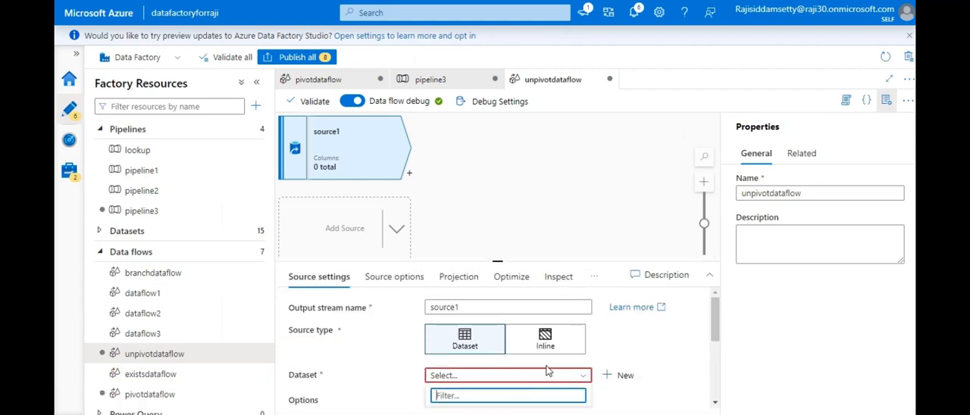
left_click(621, 376)
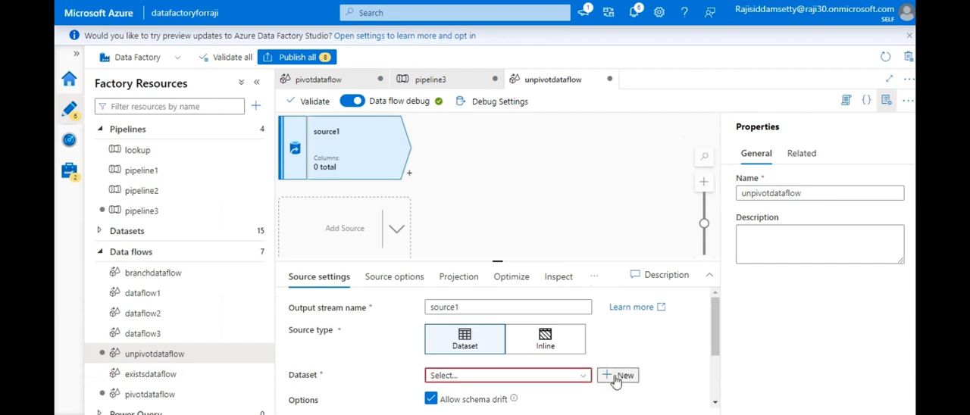
left_click(600, 211)
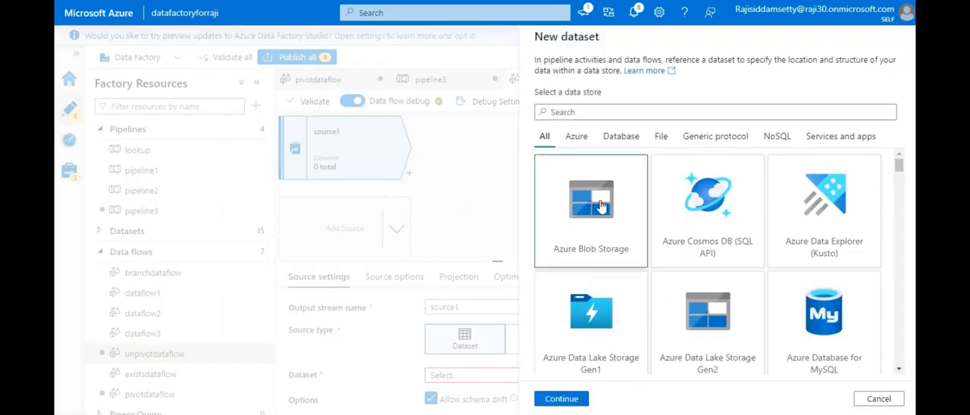
left_click(559, 399)
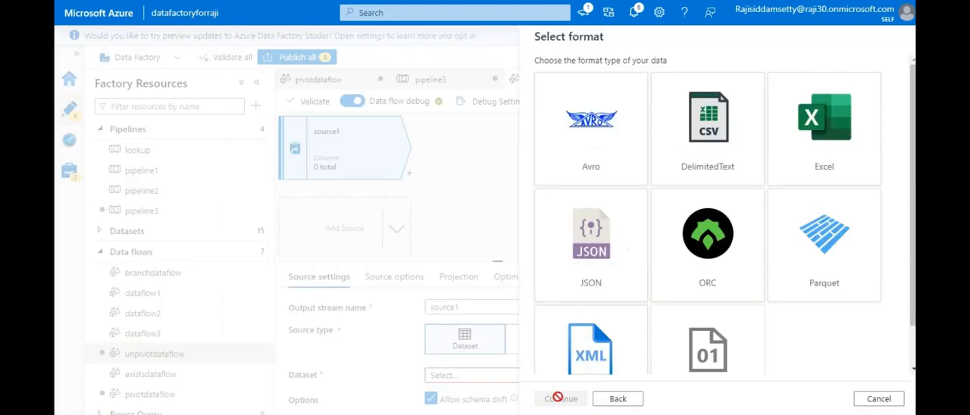
left_click(704, 165)
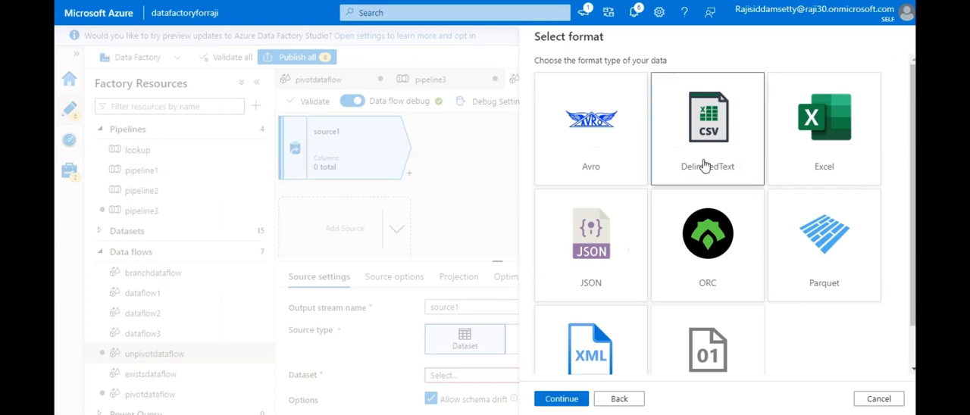
left_click(560, 398)
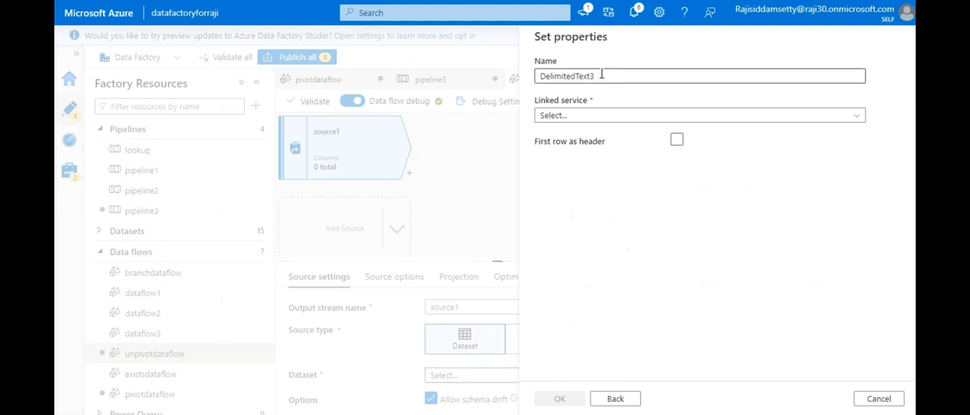
- Name the new dataset unpivotinput
left_click_drag(602, 77, 454, 94)
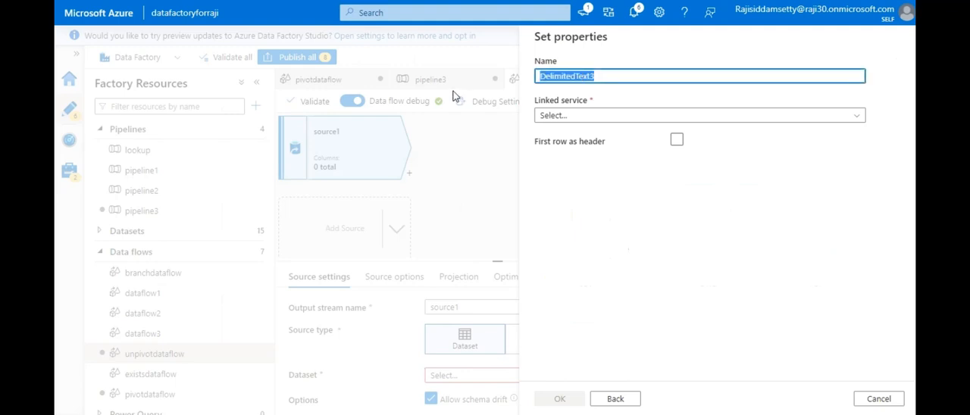
key("BackSpace")
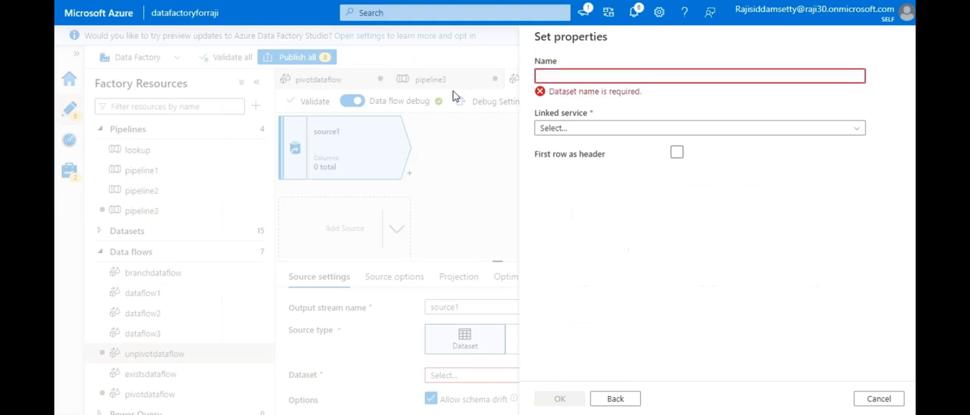
type("i")
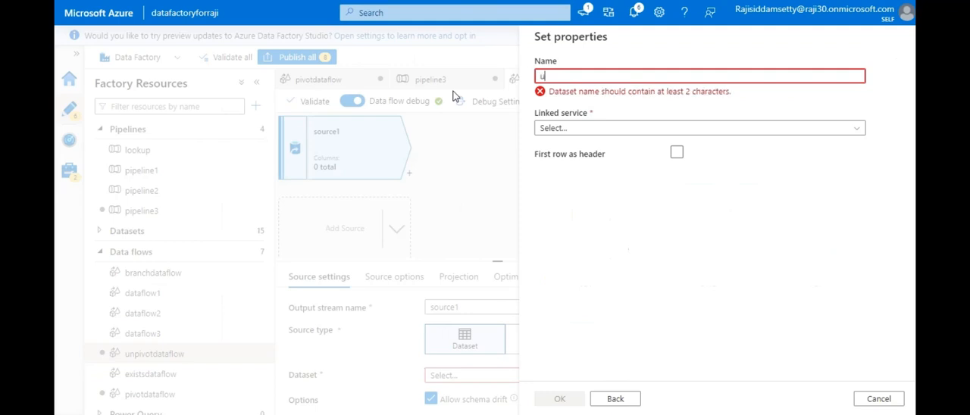
type("npivotinput")
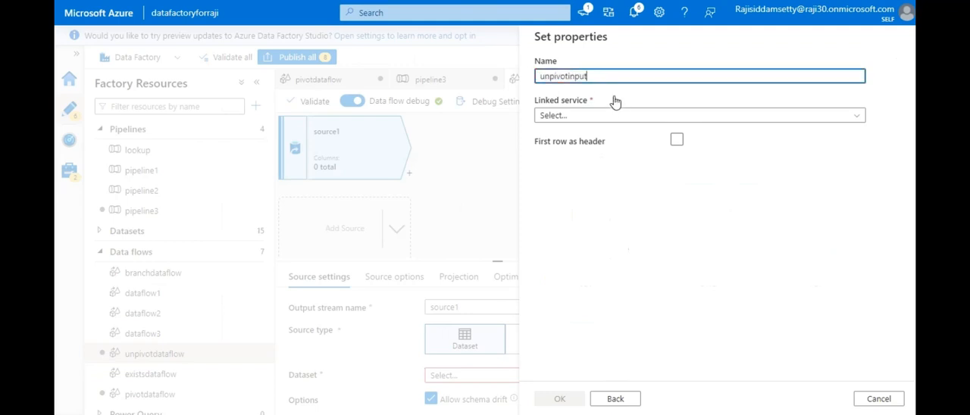
- Treat the first row as header and create the dataset with samplelinkedservice as its linked service
left_click(677, 141)
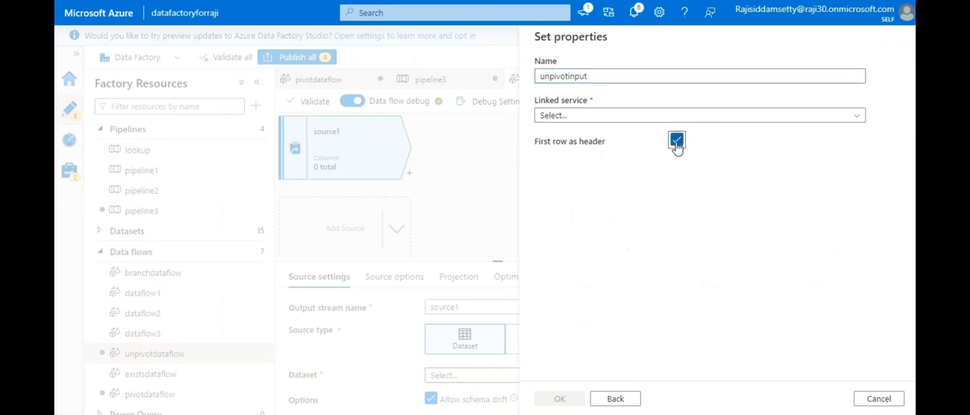
left_click(633, 117)
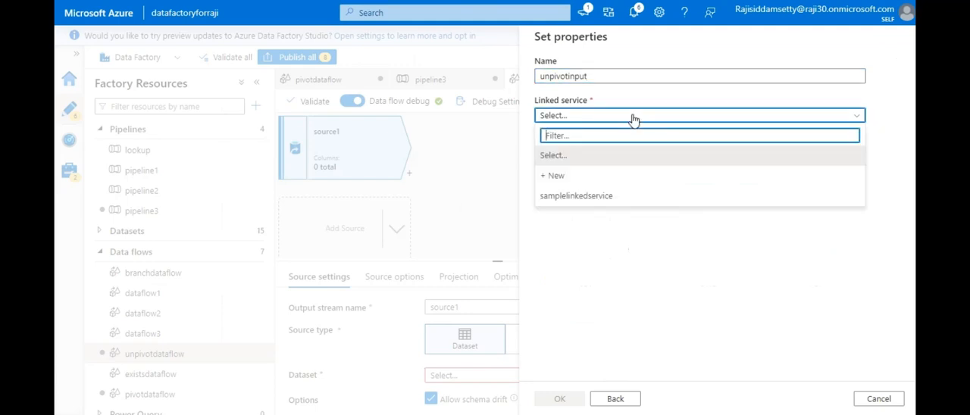
left_click(587, 205)
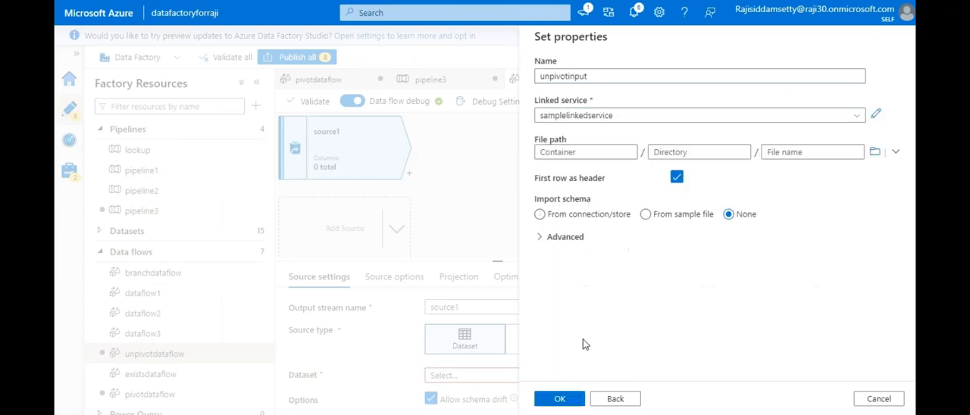
left_click(562, 400)
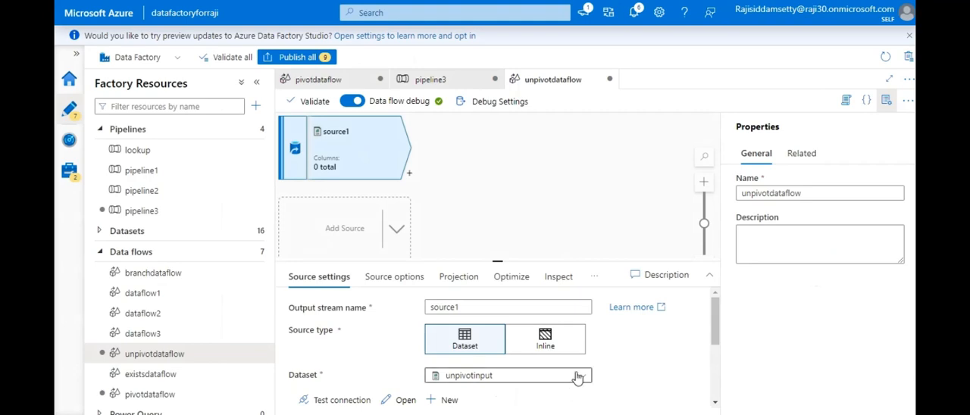
left_click(578, 377)
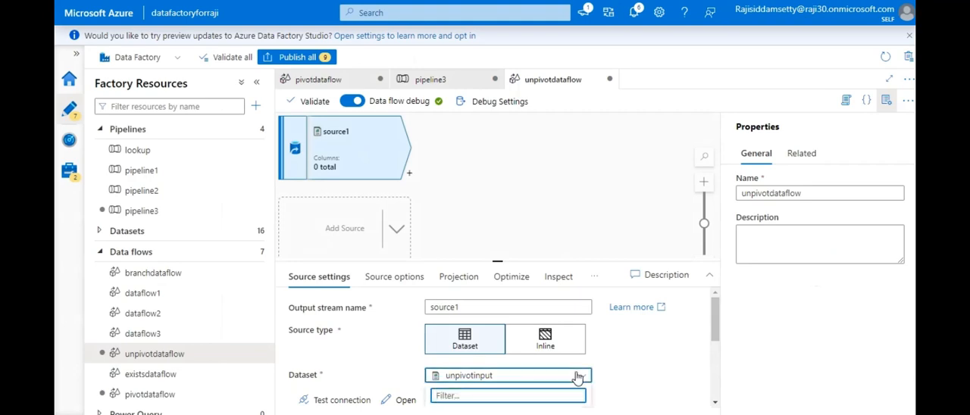
left_click(715, 324)
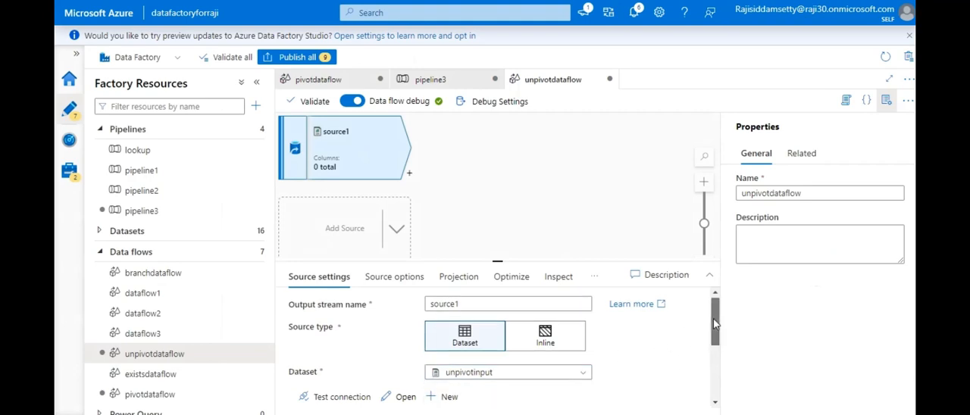
mouse_move(715, 324)
left_mouse_down()
mouse_move(713, 345)
mouse_move(713, 332)
left_mouse_up()
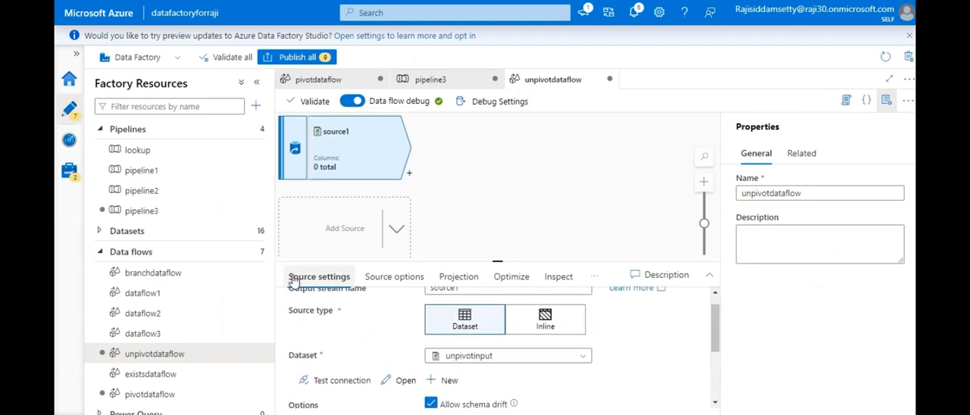
left_click(467, 359)
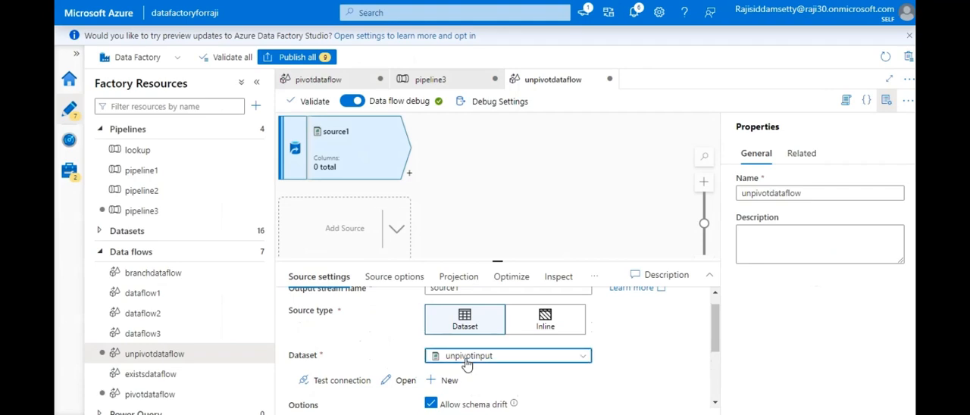
- Open the unpivotinput dataset from the factory's datasets to show its connection settings
left_click(99, 231)
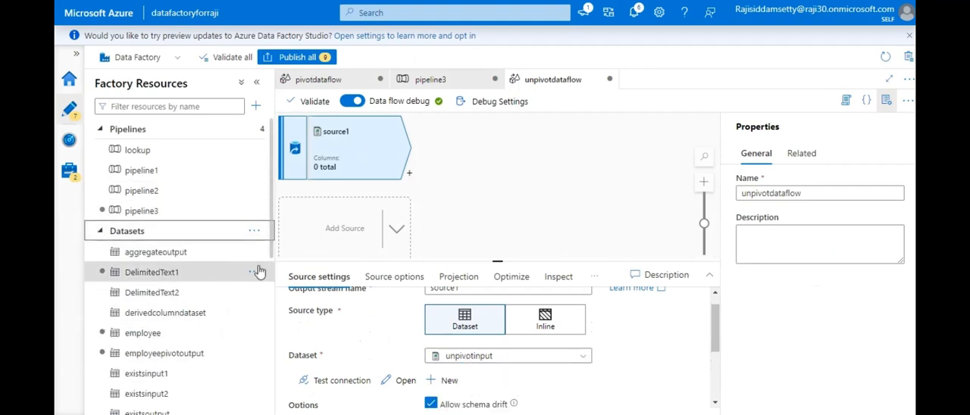
scroll(275, 328, "down", 3)
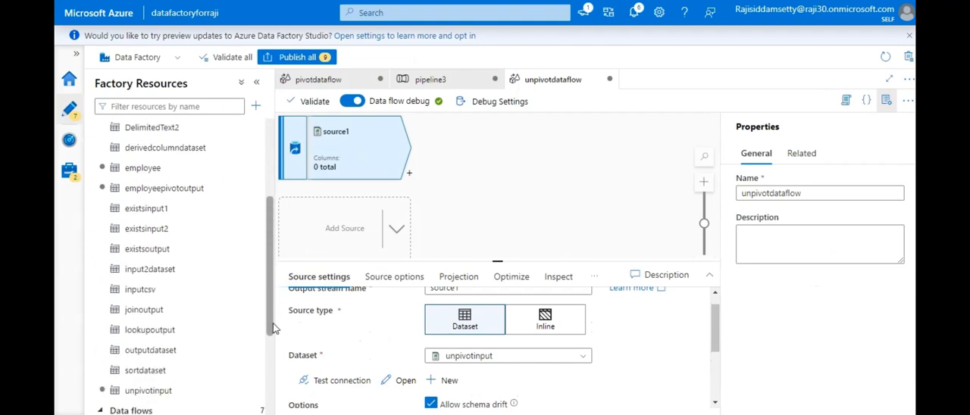
scroll(275, 328, "down", 2)
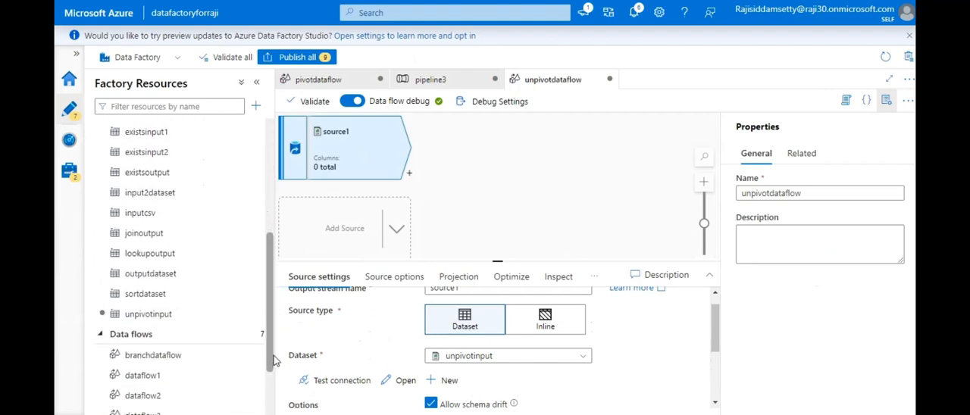
left_click(179, 317)
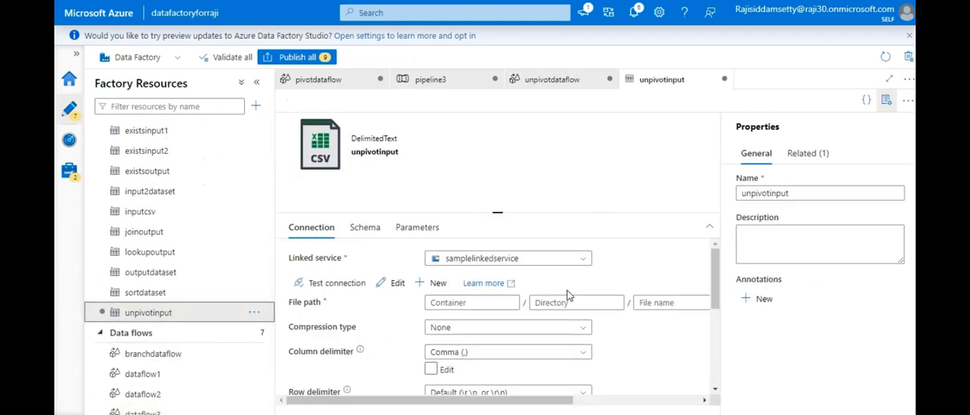
- Set the unpivotinput dataset's file path to department - Sheet1.csv in the input folder of the employee container
scroll(526, 402, "right", 5)
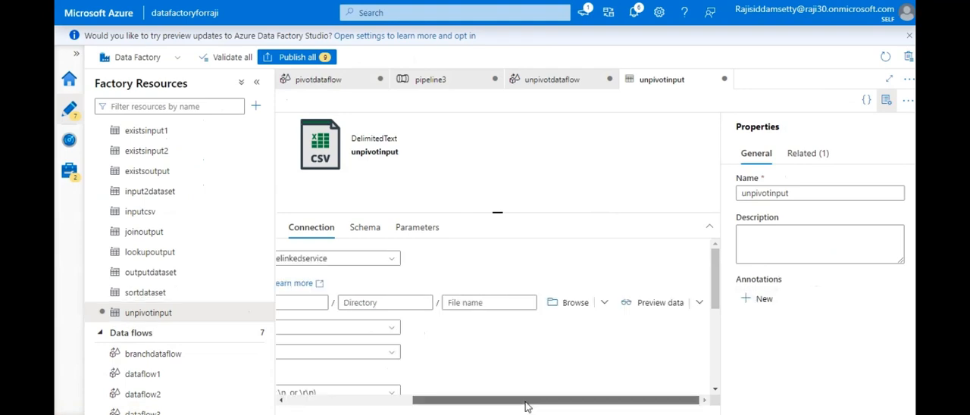
left_click(573, 305)
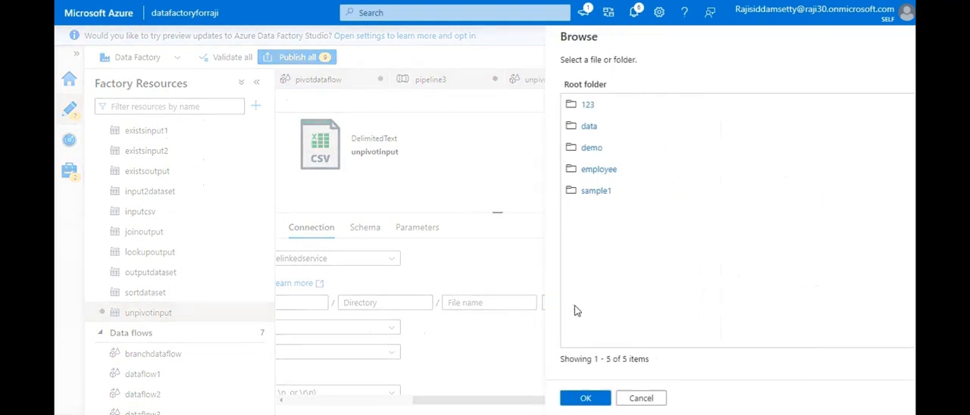
left_click(569, 172)
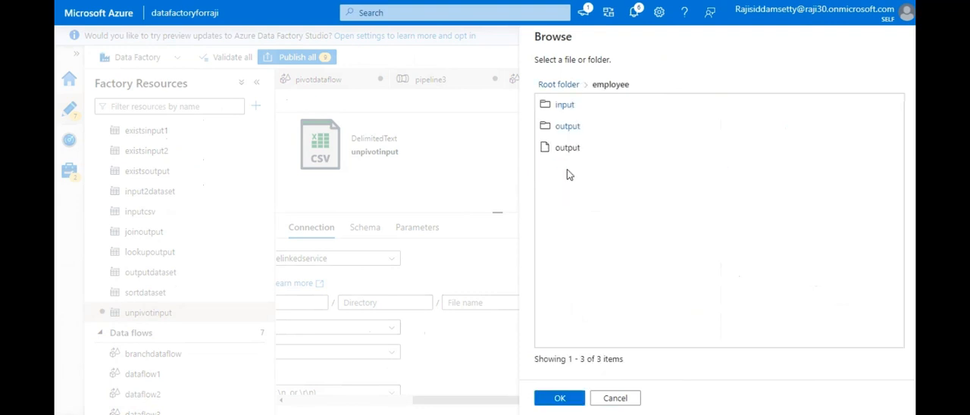
left_click(563, 107)
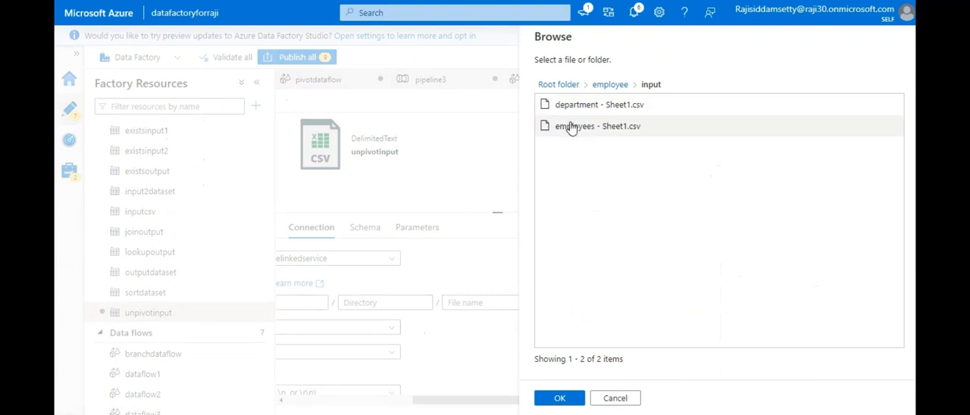
left_click(576, 112)
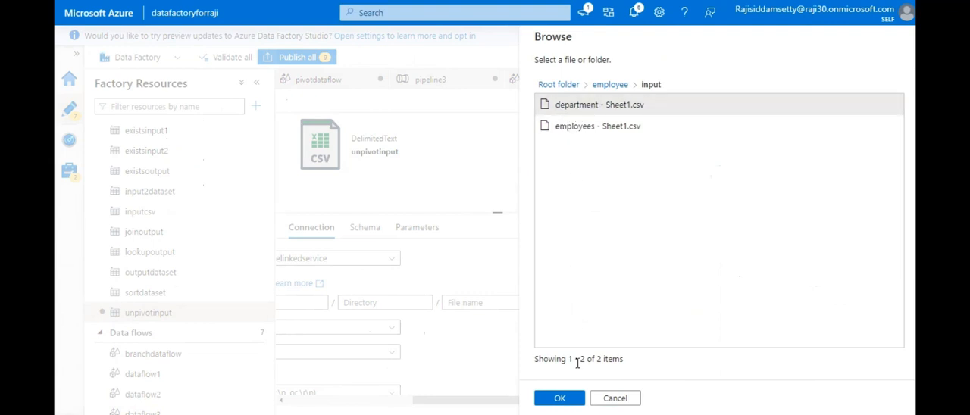
left_click(560, 400)
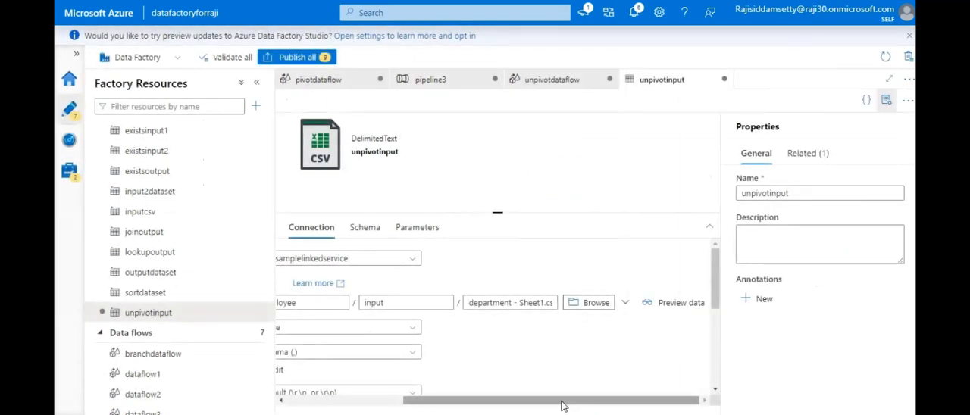
left_click_drag(562, 407, 490, 410)
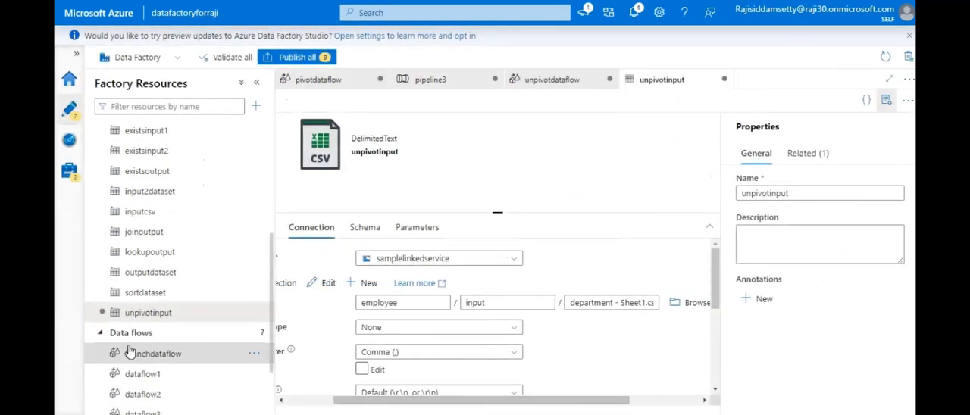
- Open unpivotdataflow from the factory's data flows to show the dataset setting of source1
scroll(271, 315, "down", 2)
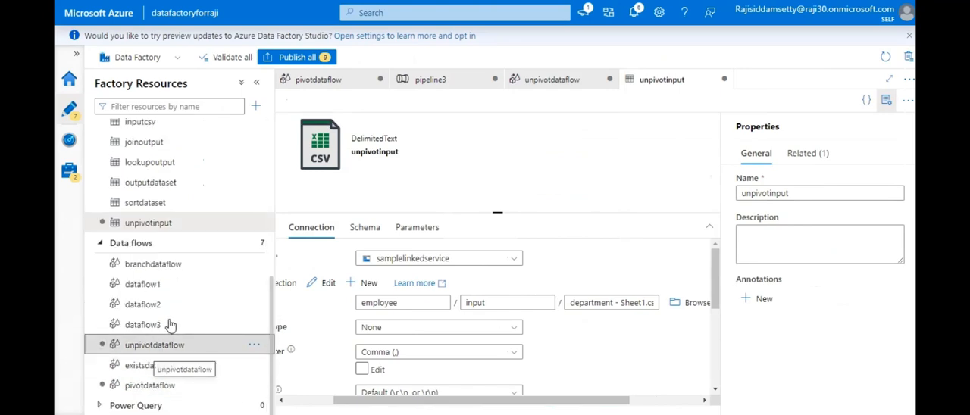
left_click(127, 345)
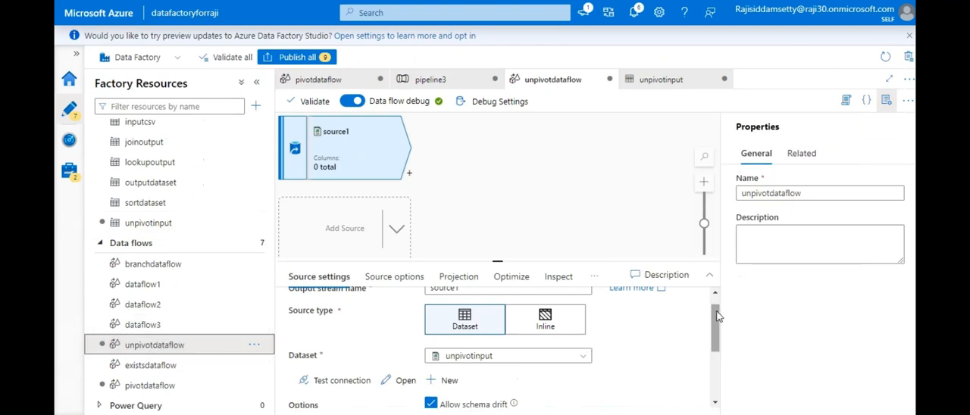
left_click_drag(716, 311, 717, 324)
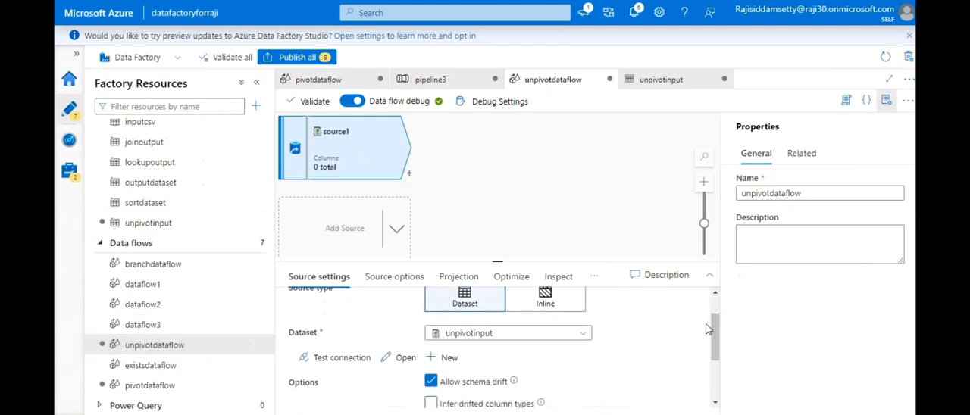
- Clear the dataset of source1 and select unpivotinput for it again
left_click(513, 340)
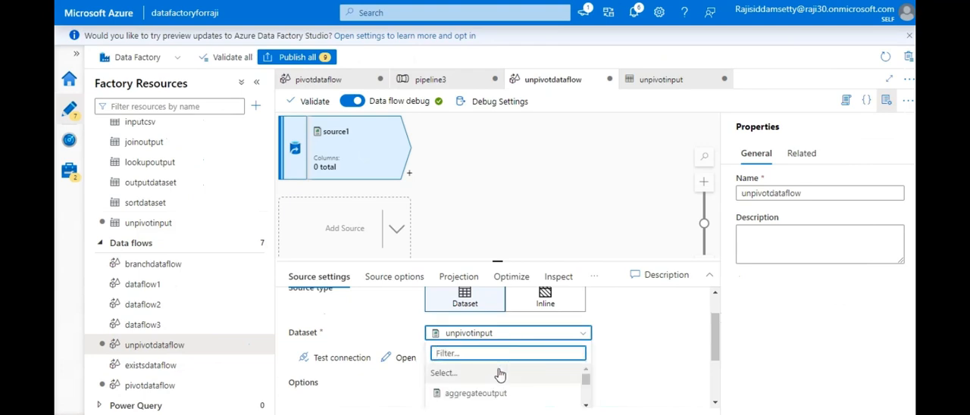
left_click(499, 377)
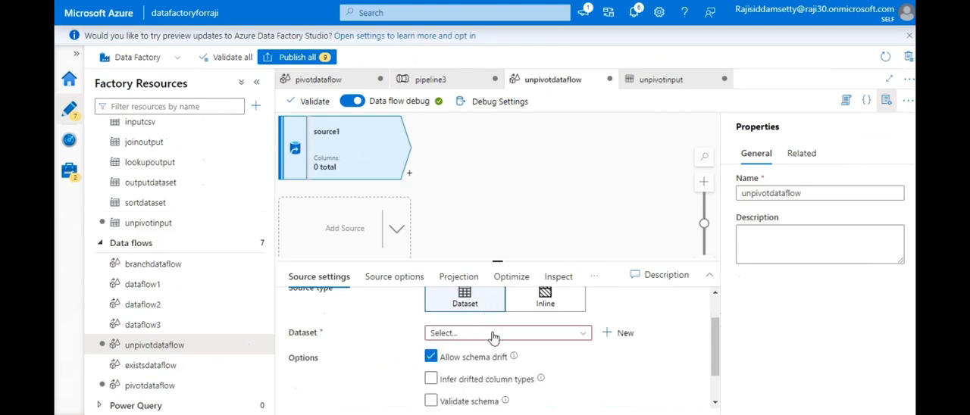
left_click(493, 336)
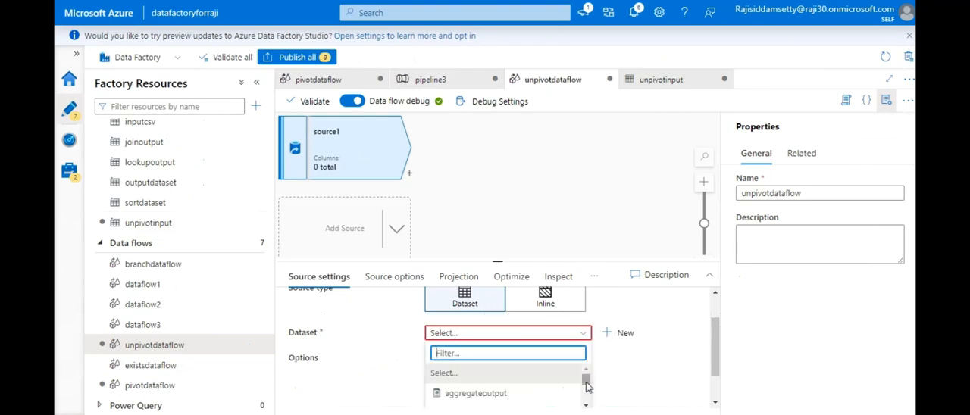
left_click_drag(586, 381, 589, 405)
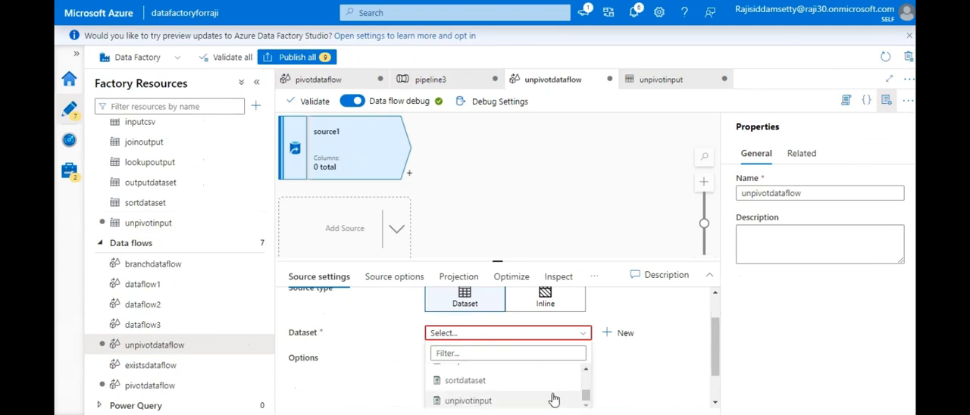
left_click(553, 398)
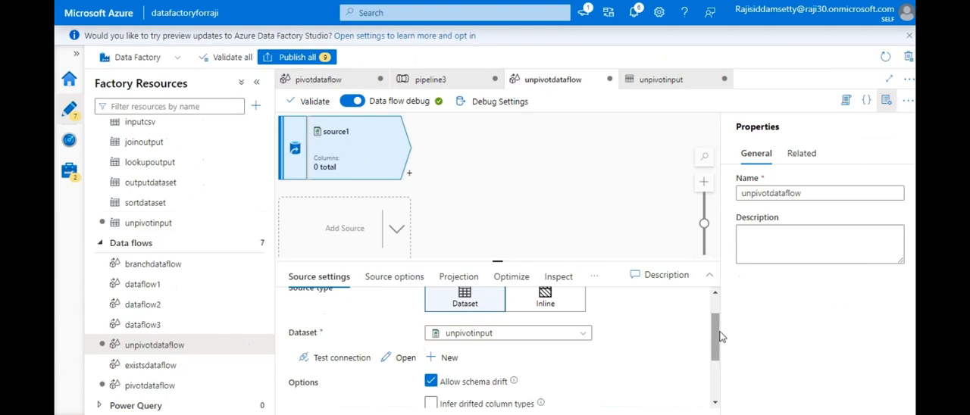
- Turn off Allow schema drift for source1 and reassign unpivotinput as its dataset
mouse_move(722, 337)
left_mouse_down()
mouse_move(720, 369)
mouse_move(721, 337)
left_mouse_up()
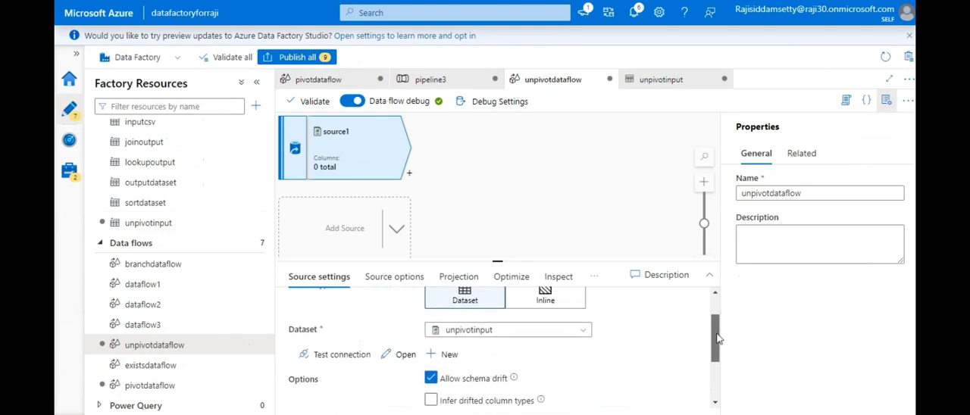
left_click(464, 332)
left_click(457, 373)
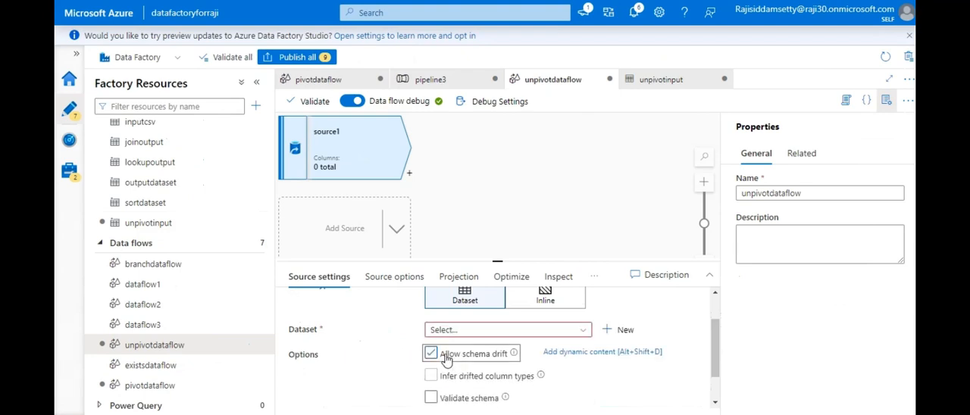
left_click(430, 354)
left_click(458, 331)
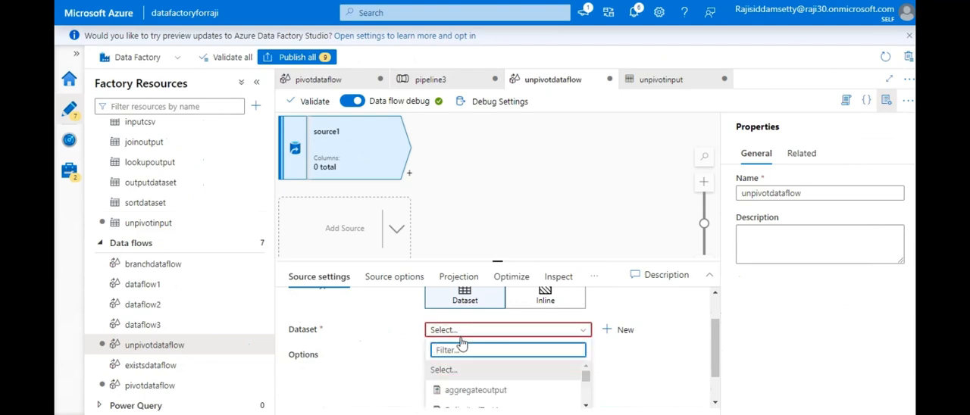
type("un")
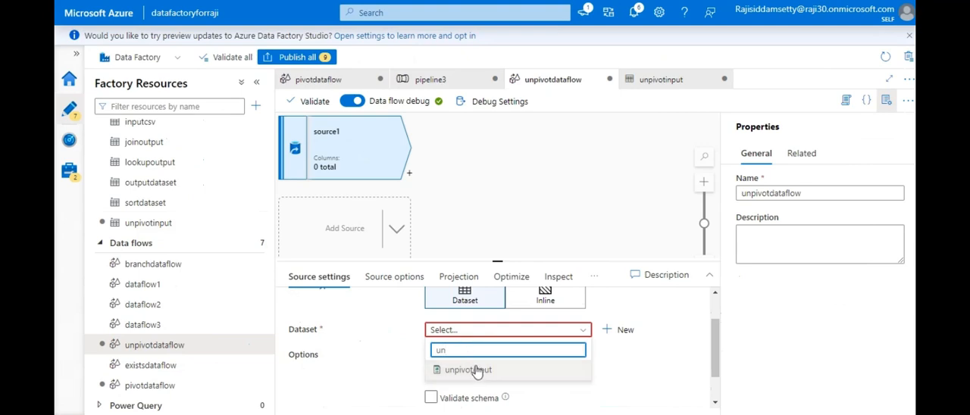
left_click(476, 370)
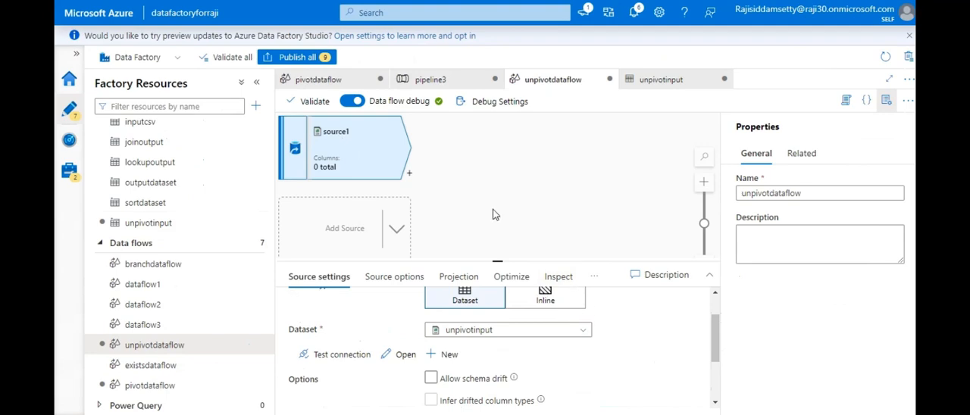
- Check the data preview of source1 and read the details of its transformation errors
left_click(593, 280)
left_click(556, 301)
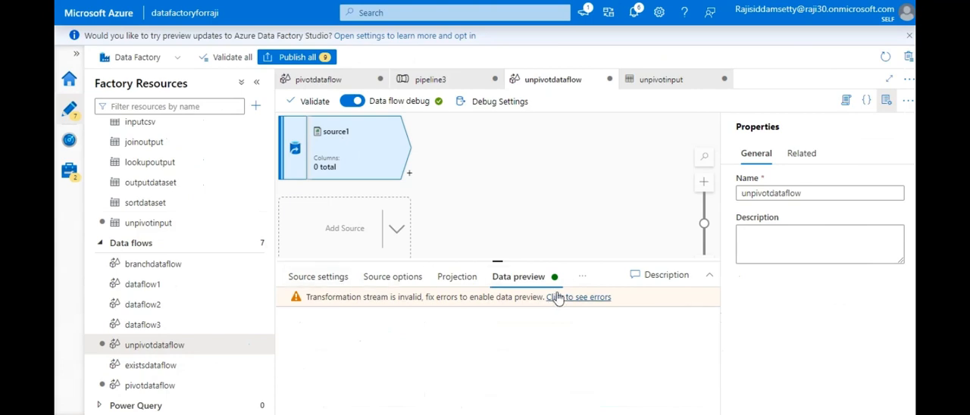
left_click(558, 298)
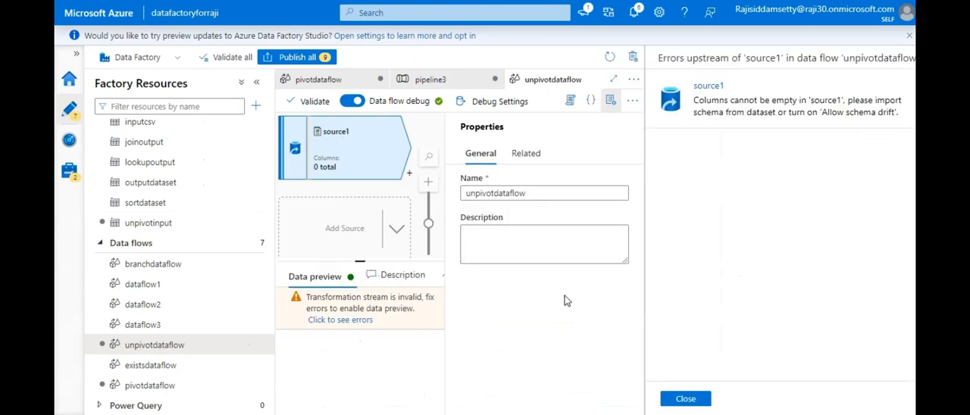
left_click(686, 400)
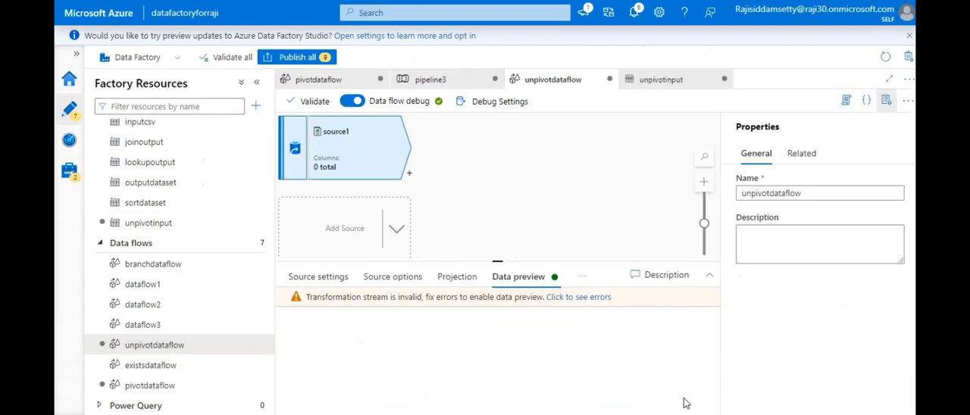
- Delete source1 from the data flow and add a fresh source in its place
left_click_drag(441, 261, 441, 225)
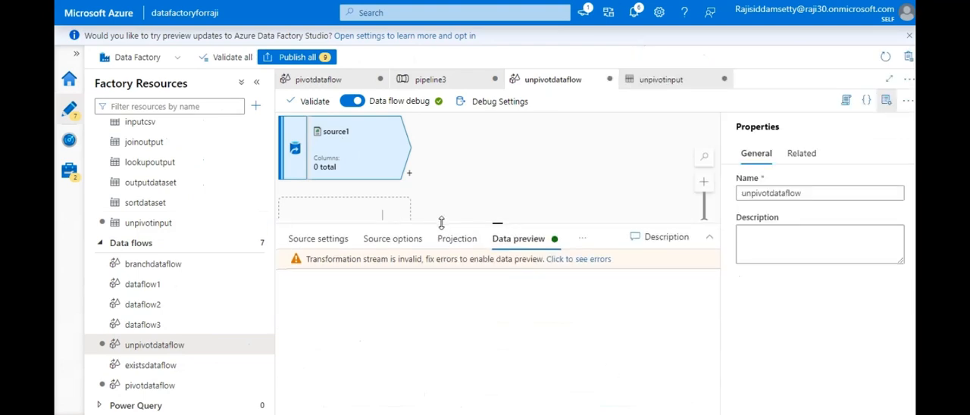
right_click(374, 157)
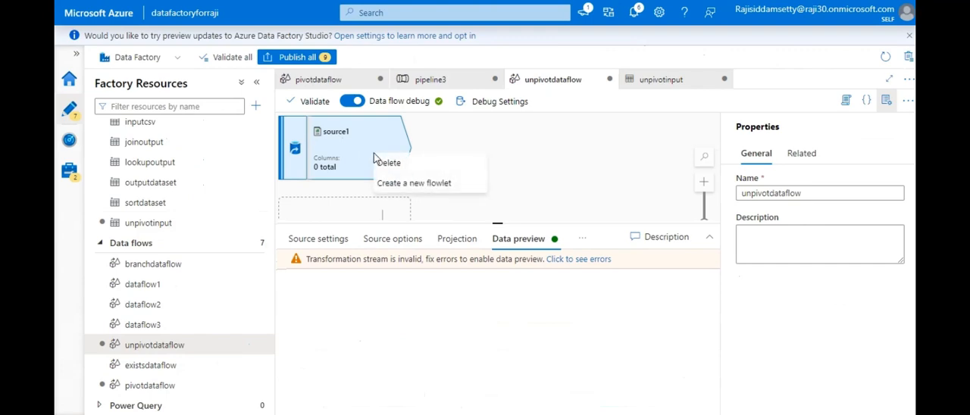
left_click(381, 167)
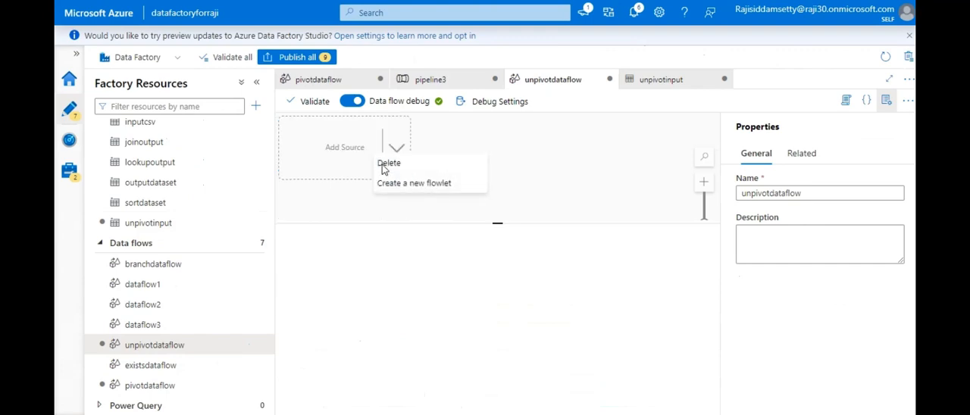
left_click(339, 150)
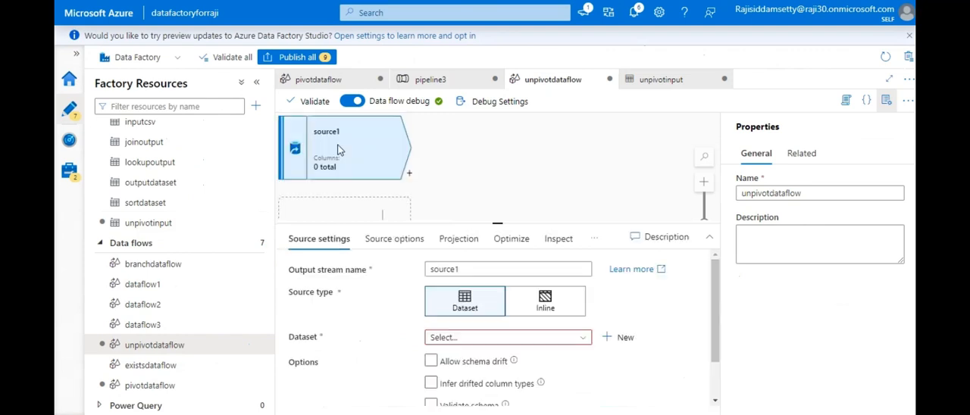
- Assign unpivotinput as the fresh source's dataset and clear that selection again
left_click(569, 338)
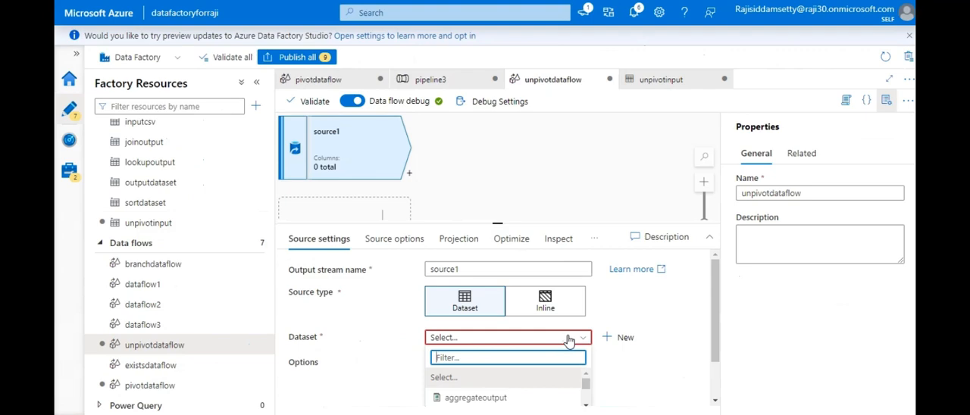
type("un")
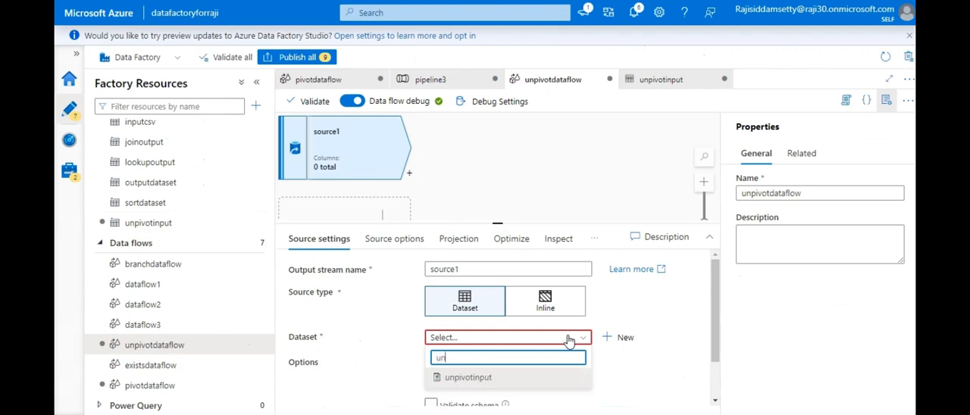
left_click(520, 379)
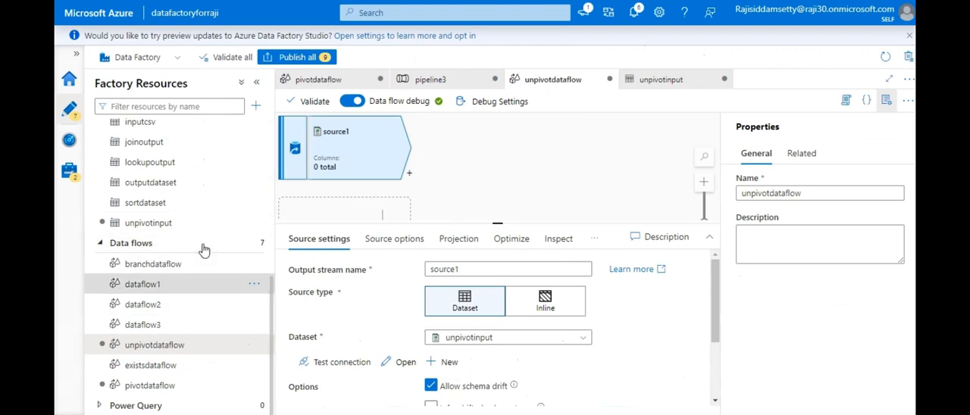
left_click(549, 343)
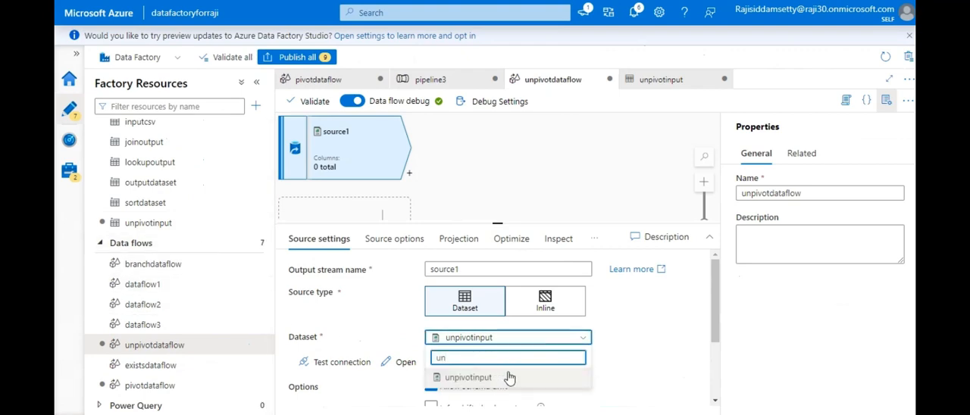
key("BackSpace")
key("BackSpace")
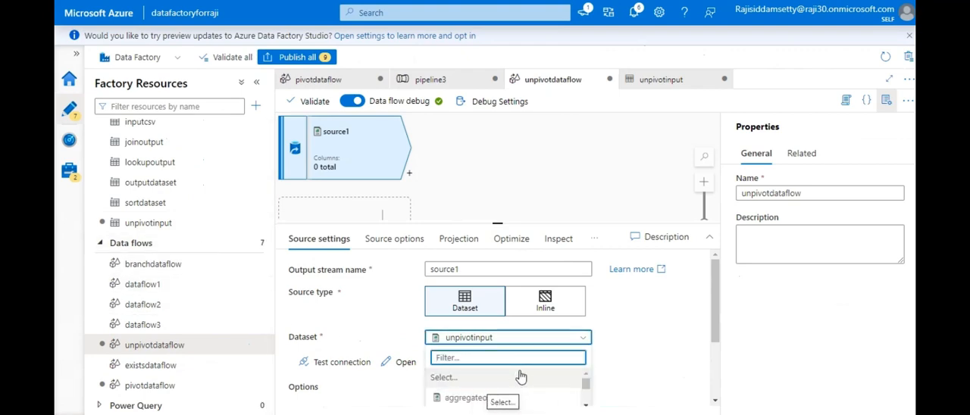
left_click(517, 378)
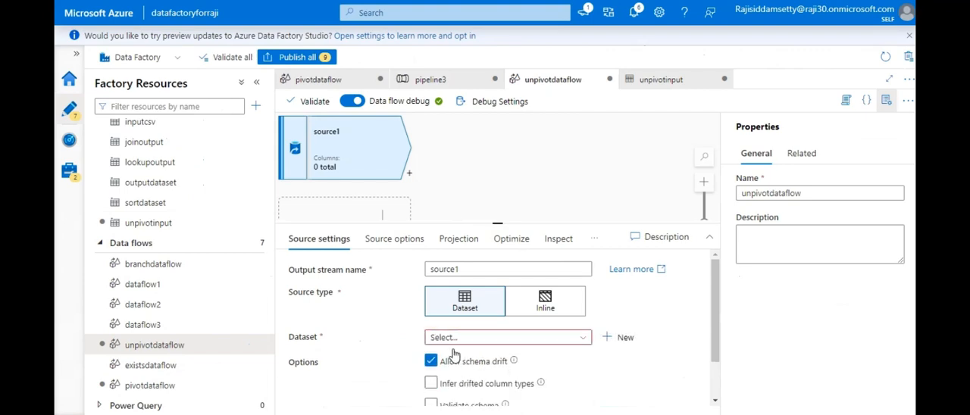
- Start a new dataset for source1 using Azure Blob Storage as the data store and DelimitedText as the format
left_click(622, 339)
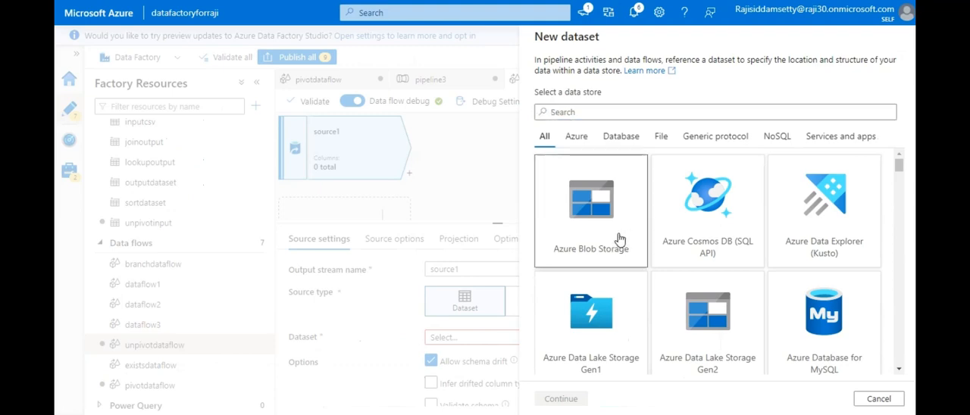
left_click(619, 239)
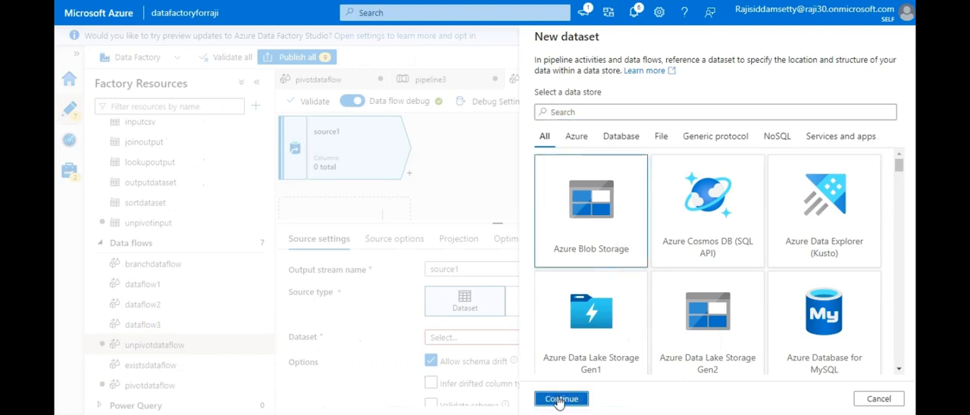
left_click(561, 399)
left_click(709, 159)
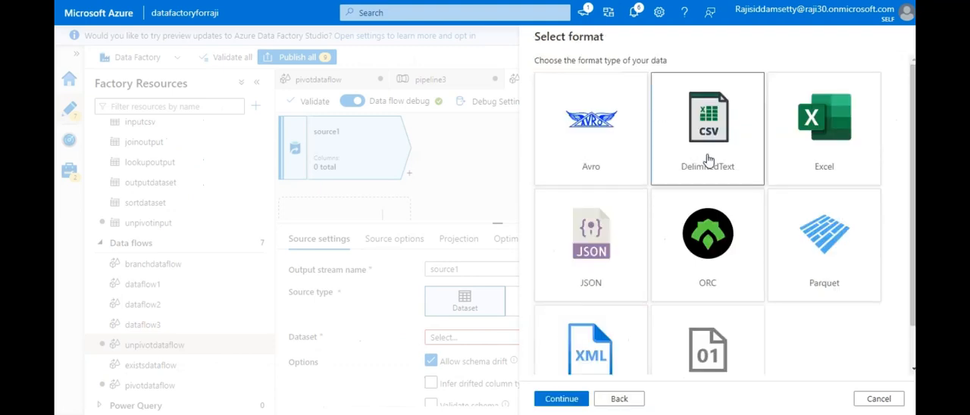
left_click(561, 398)
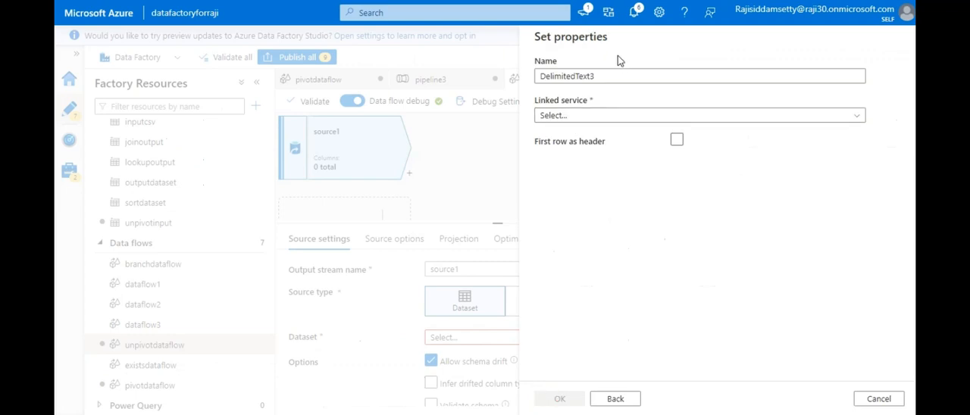
- Name the new dataset unpivot, link it to samplelinkedservice, and treat the first row as header
double_click(611, 74)
type("unpivot")
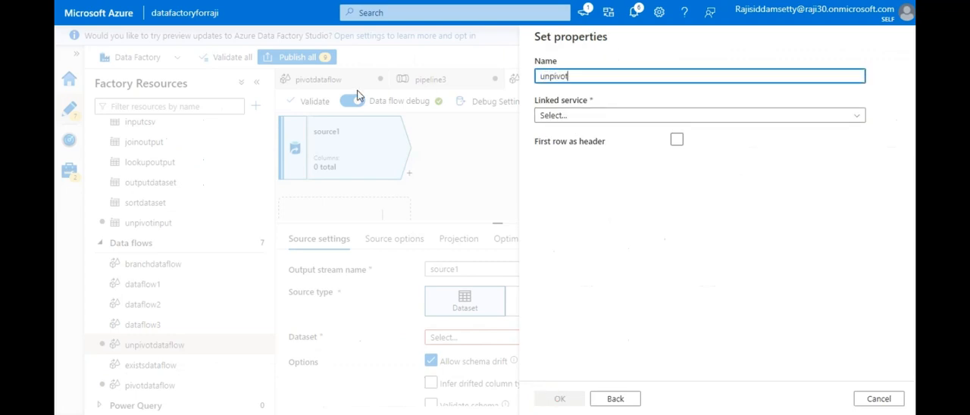
left_click(538, 115)
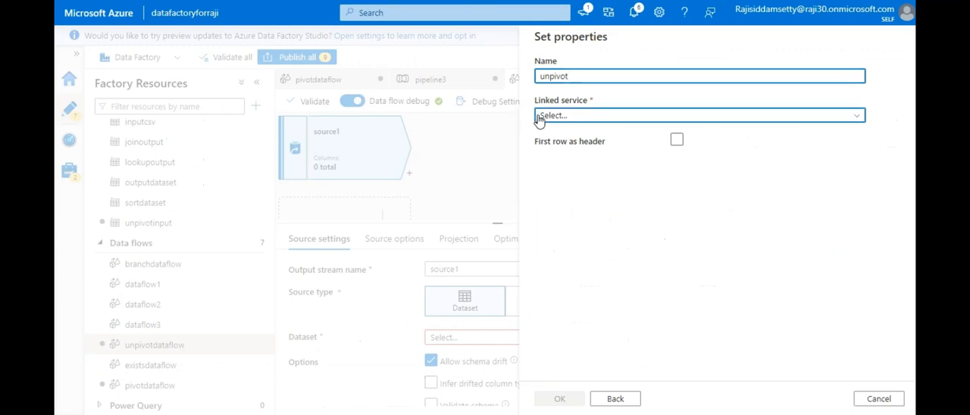
left_click(568, 197)
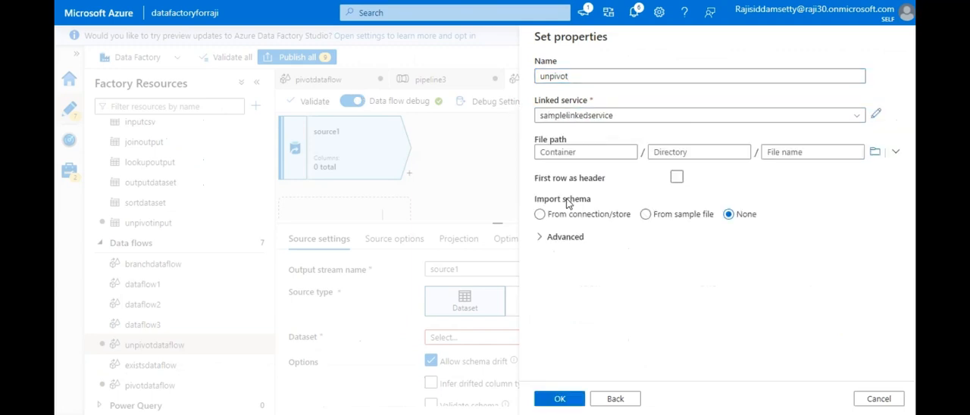
left_click(677, 178)
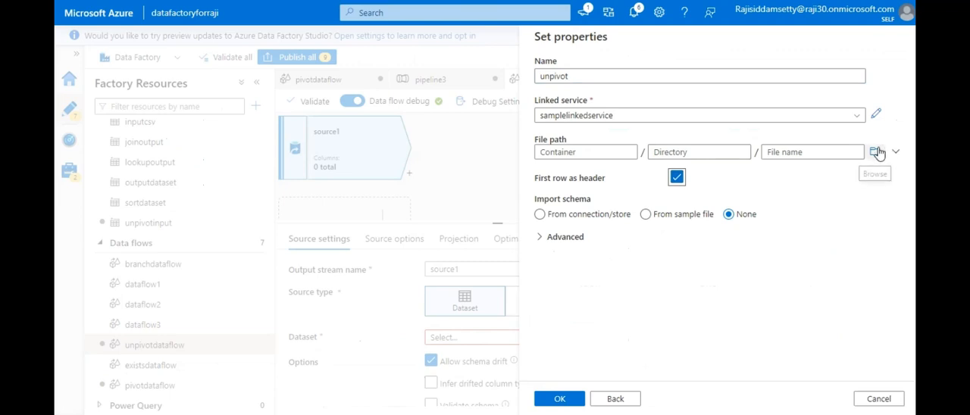
- Set the dataset's file path to employee/input/department - Sheet1.csv and create the dataset
left_click(876, 151)
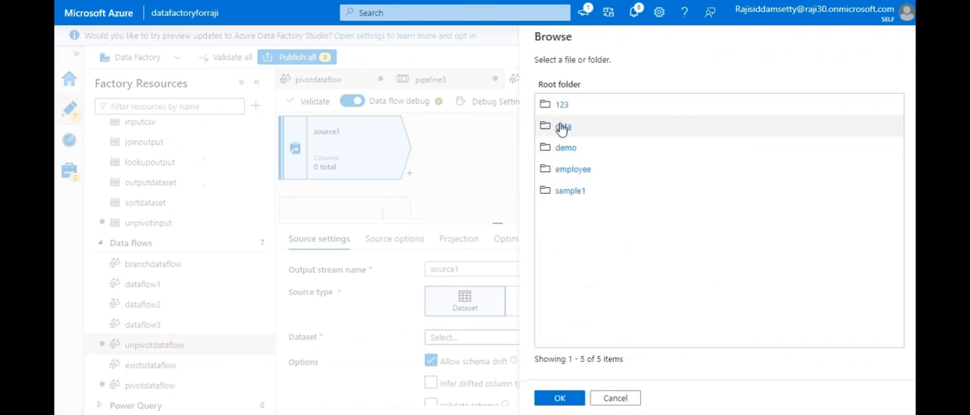
left_click(570, 172)
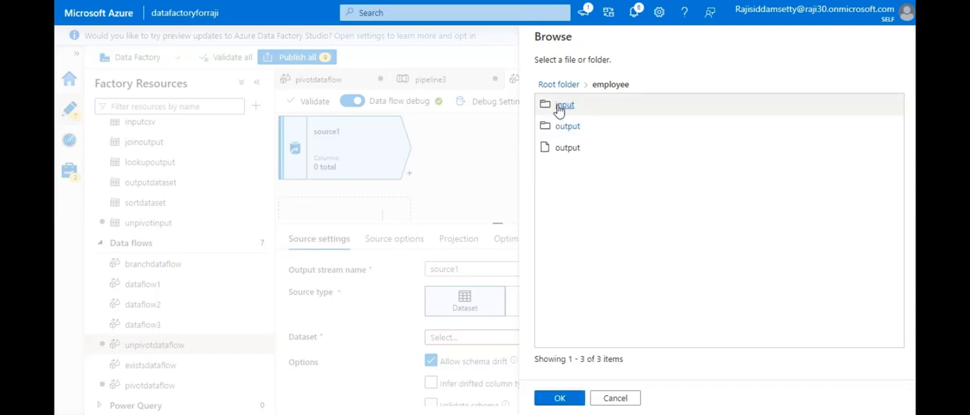
left_click(559, 106)
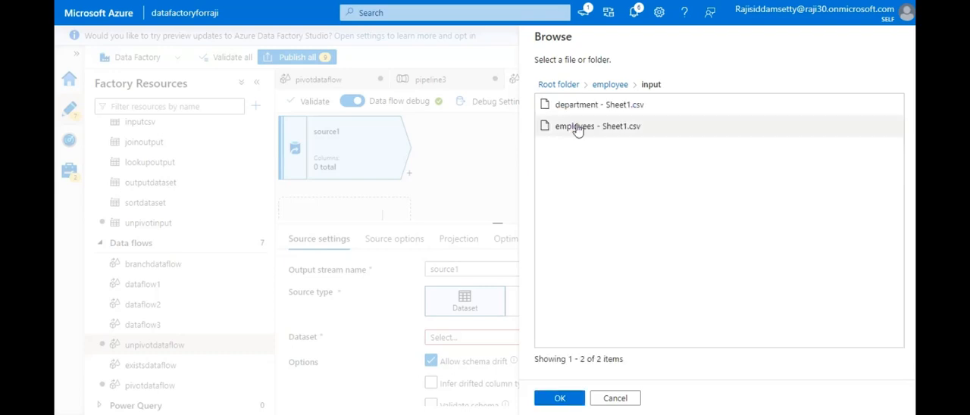
left_click(575, 110)
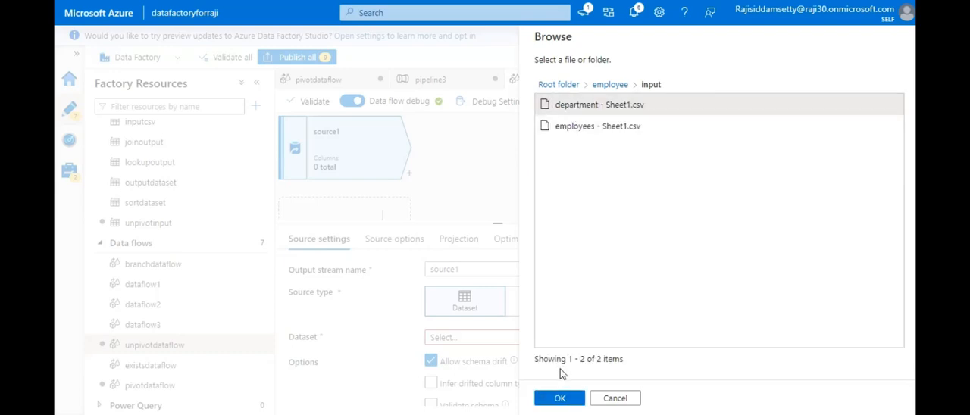
left_click(560, 398)
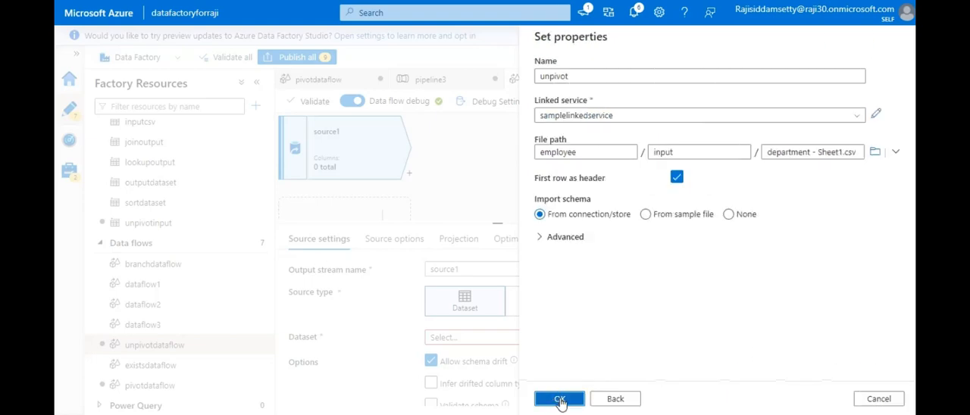
left_click(561, 400)
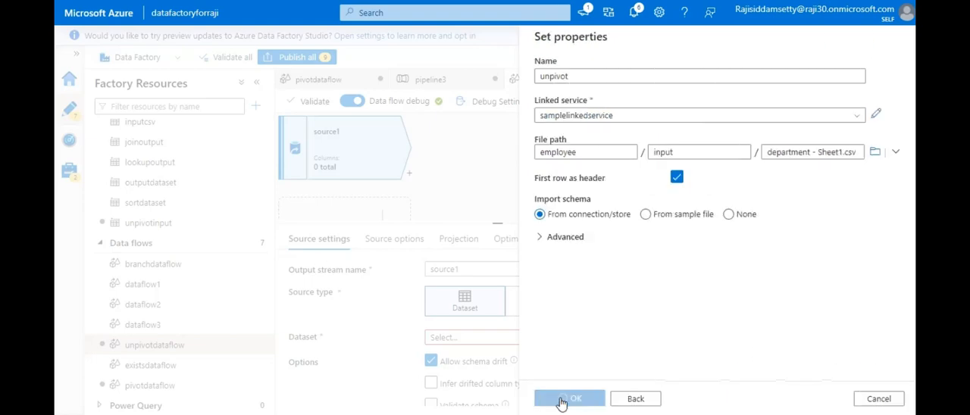
- Add an Unpivot transformation after source1 and choose id as its first ungroup-by column
left_click(411, 174)
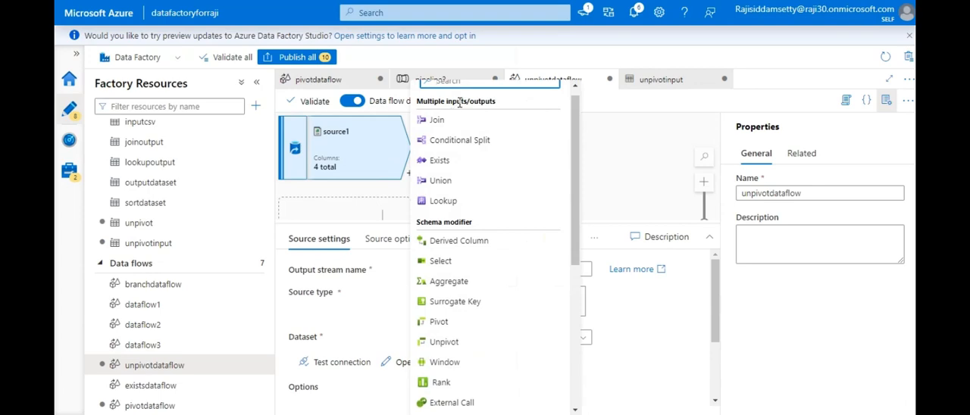
left_click(444, 342)
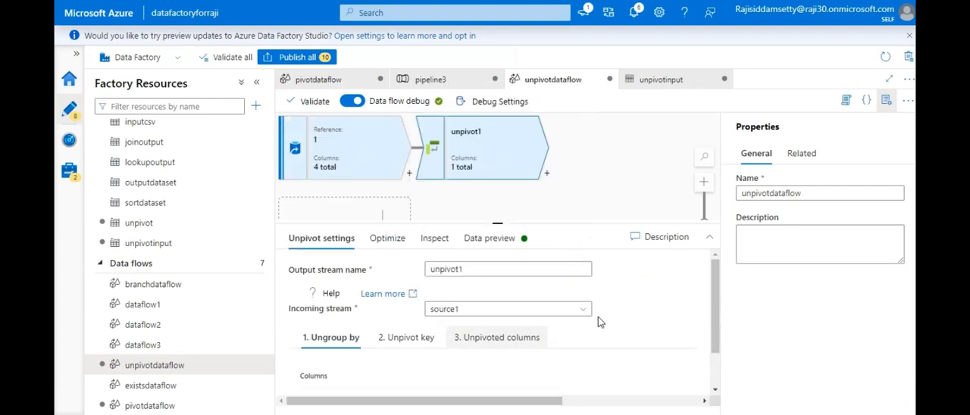
left_click_drag(716, 280, 717, 312)
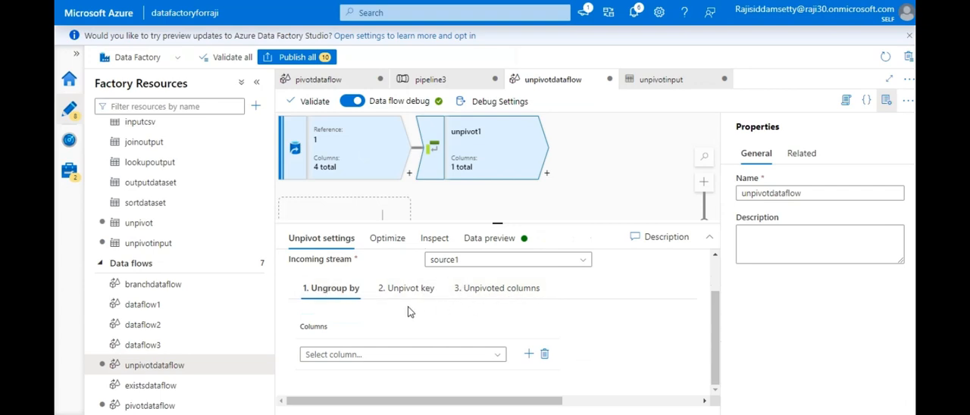
left_click(489, 358)
key("Down")
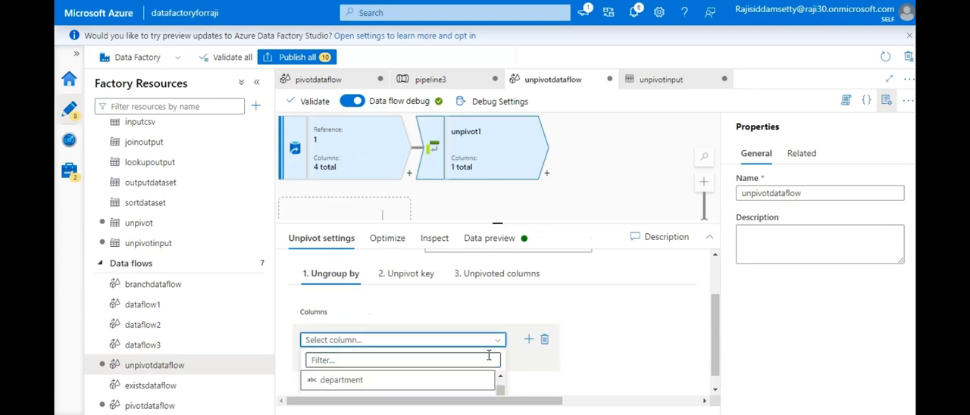
key("Down")
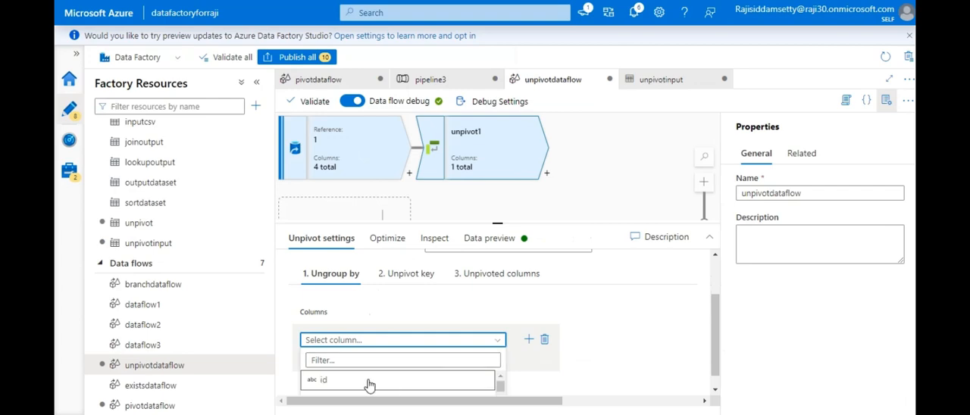
left_click(370, 383)
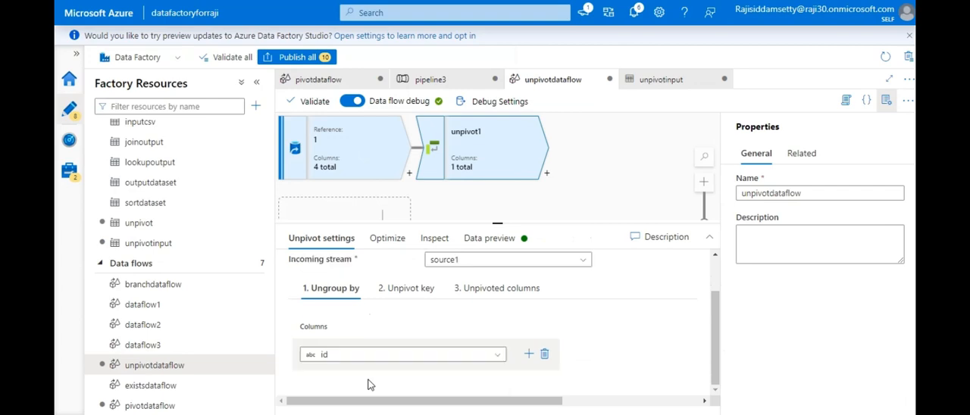
- Add department as a second ungroup-by column of the Unpivot transformation
left_click(529, 354)
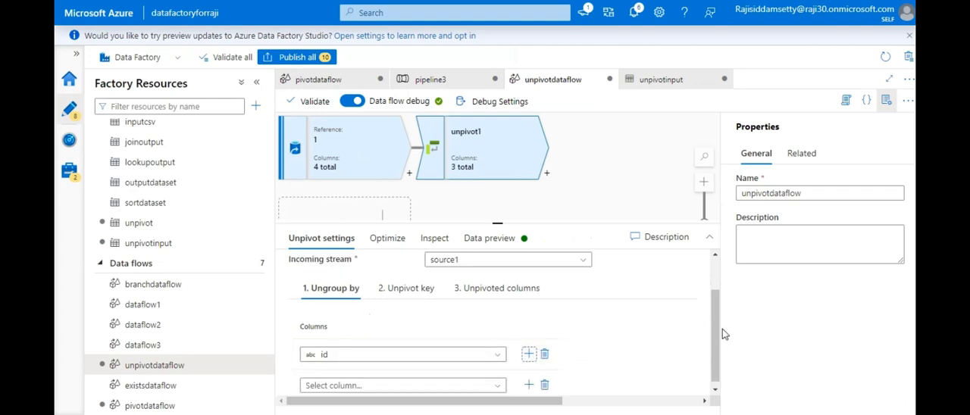
left_click_drag(716, 333, 713, 379)
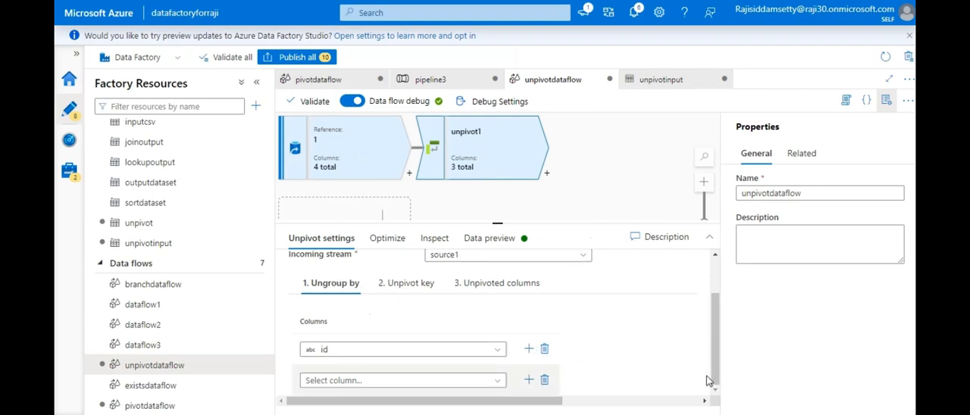
left_click(467, 382)
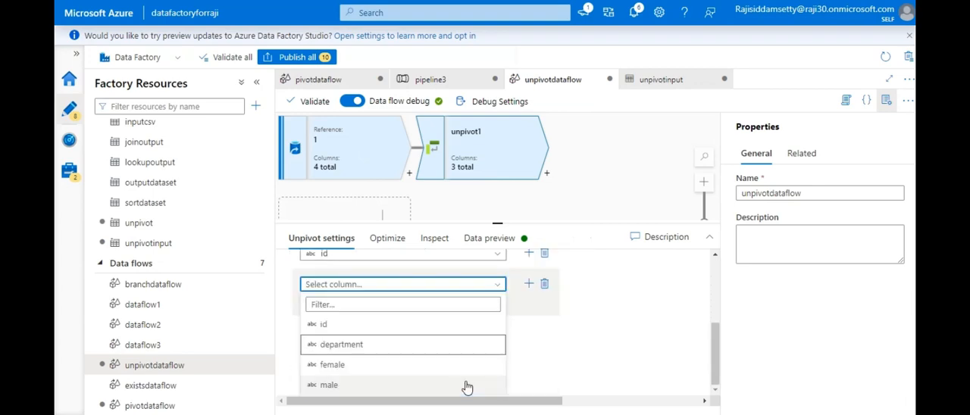
left_click(369, 347)
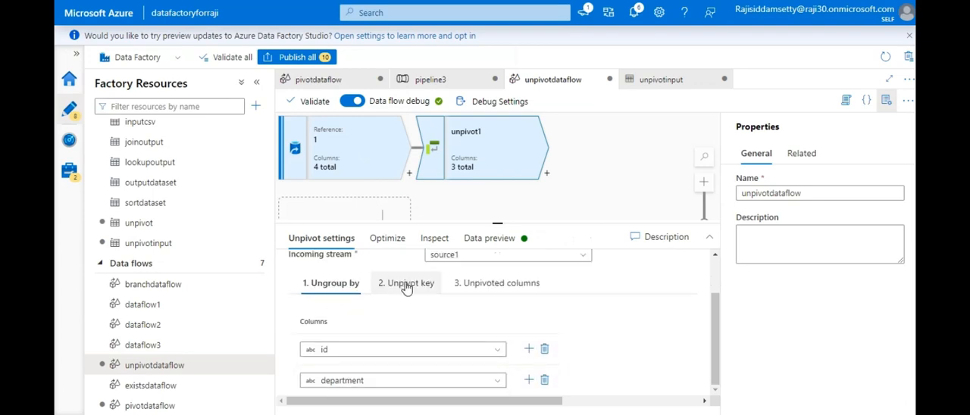
- Define the unpivot key as a column named gender with type string
left_click(407, 285)
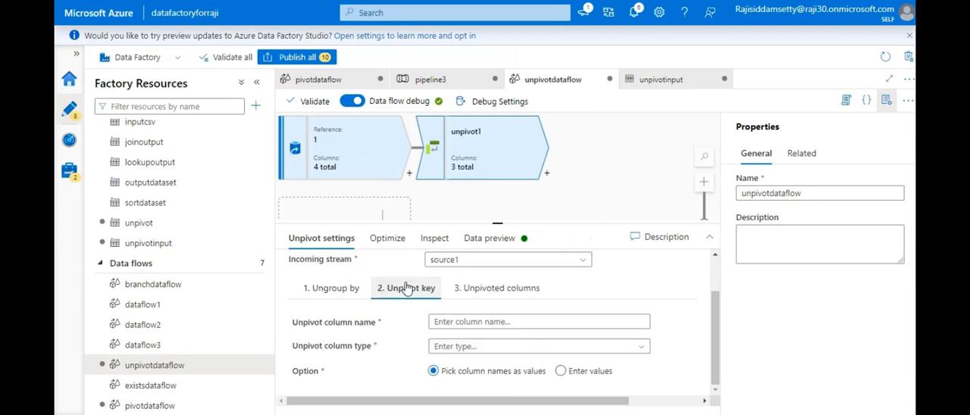
left_click(515, 321)
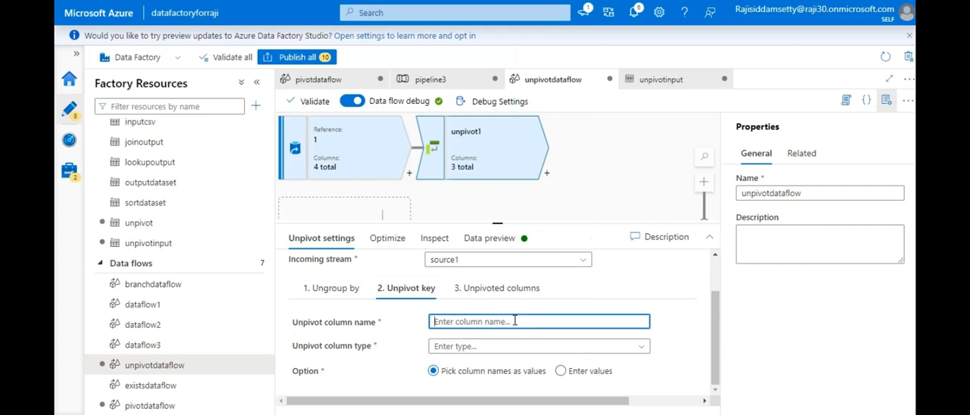
type("gender")
left_click(496, 347)
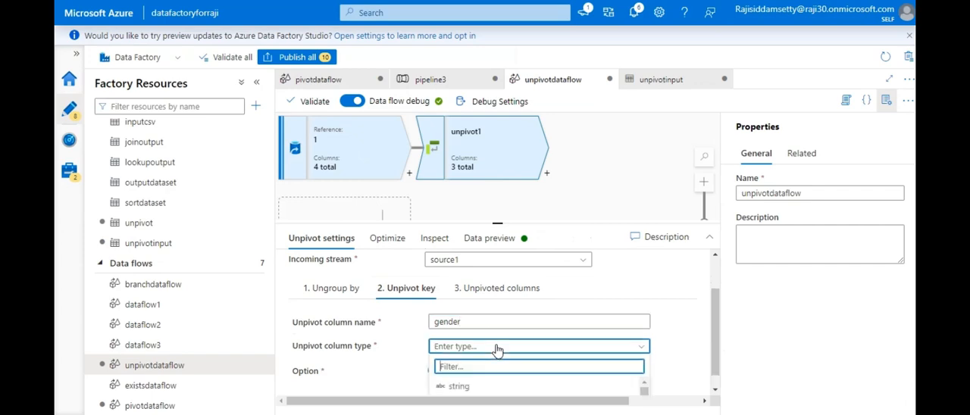
left_click(482, 388)
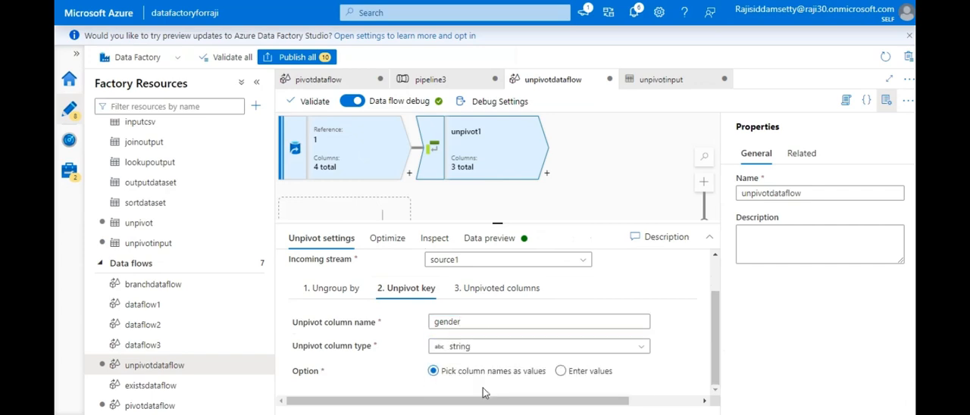
- Name the unpivoted column totalEmployess in the Unpivot transformation's unpivoted columns
left_click(506, 292)
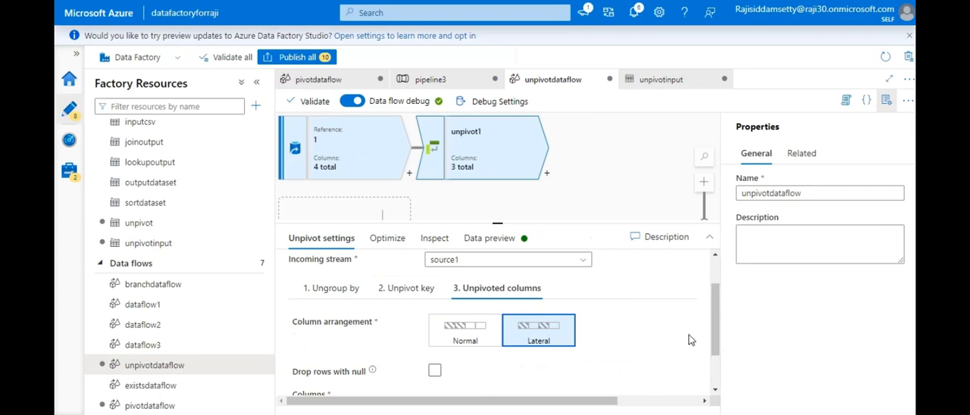
left_click_drag(717, 330, 720, 389)
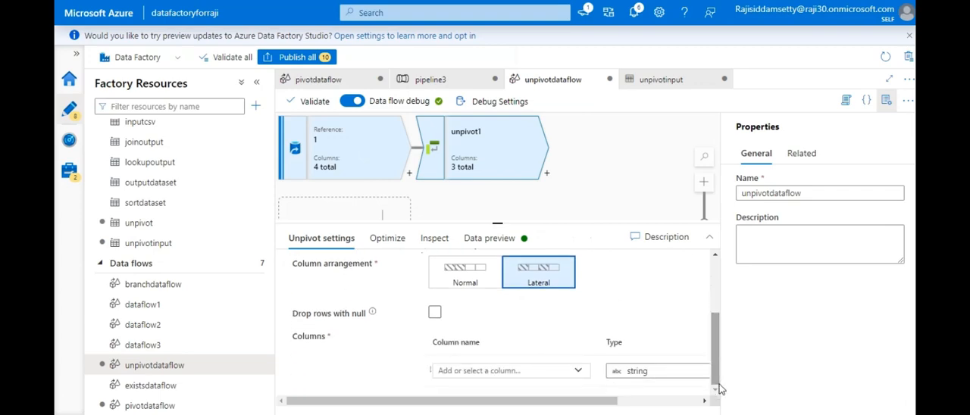
left_click(505, 370)
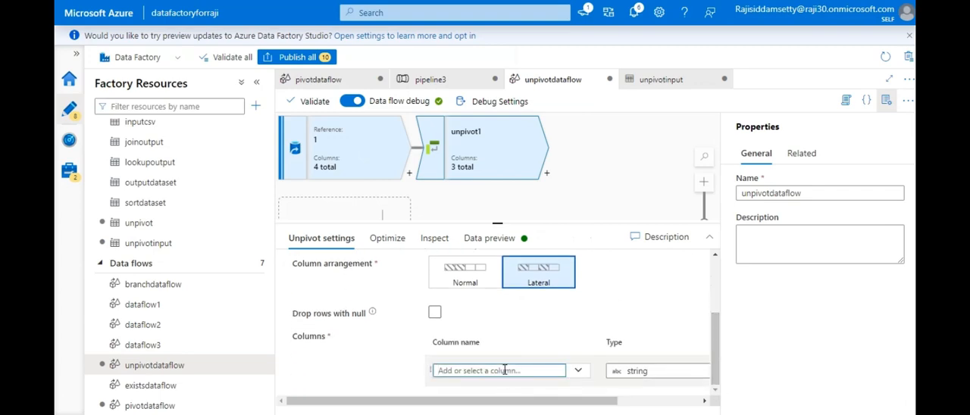
type("totalEmployess")
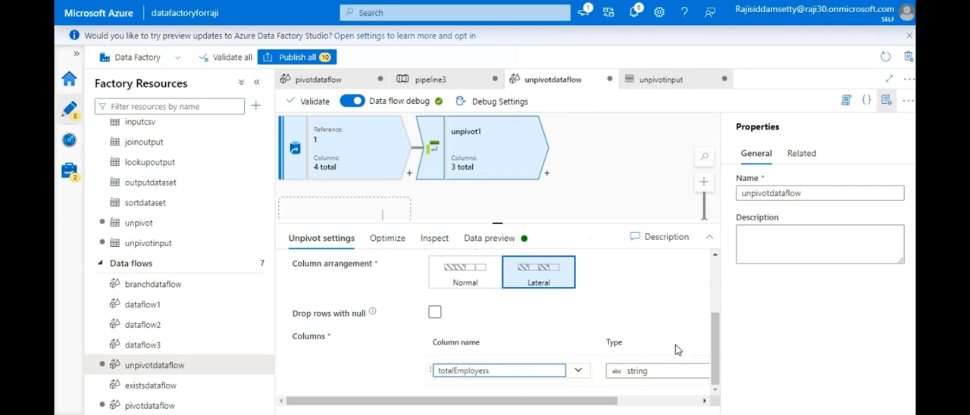
left_click_drag(717, 353, 709, 385)
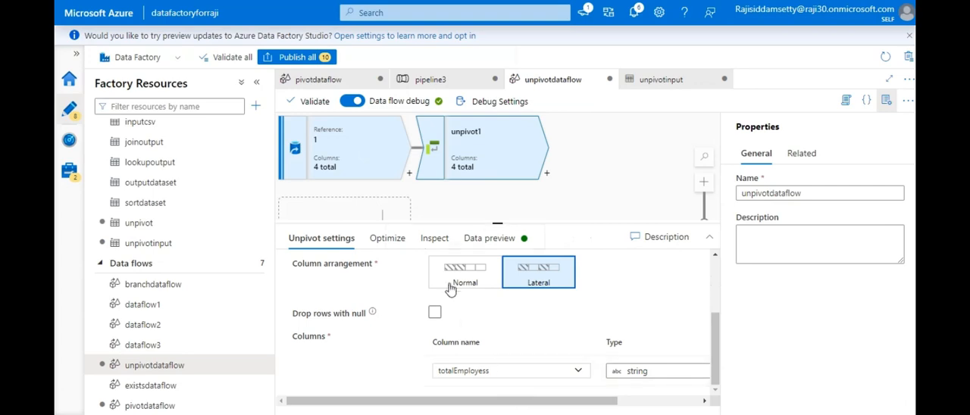
- Refresh the data preview of unpivot1 to check the unpivoted rows
left_click(474, 240)
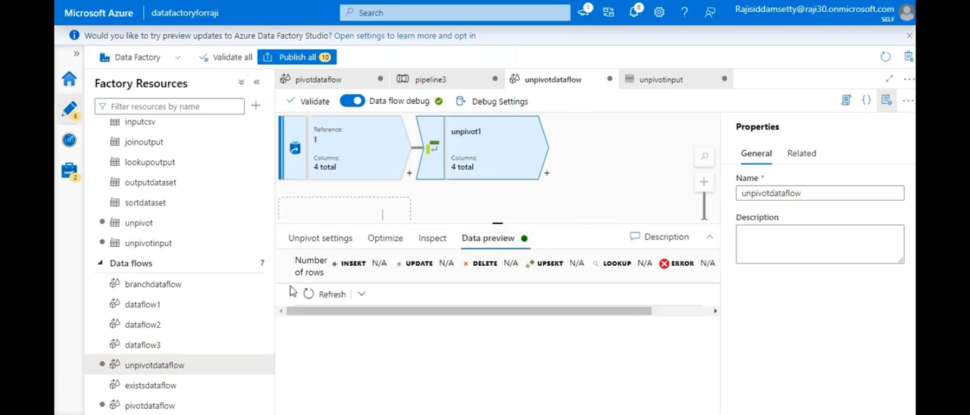
left_click(316, 297)
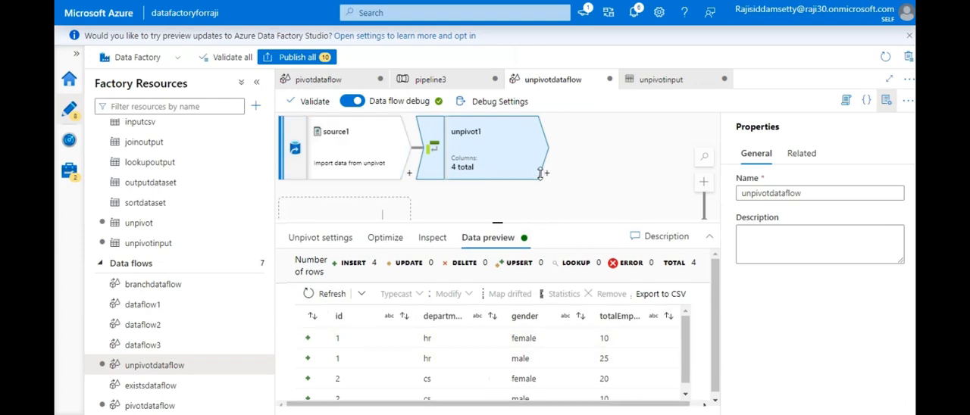
- Add a Sink transformation after unpivot1 in the data flow
left_click_drag(540, 221, 539, 160)
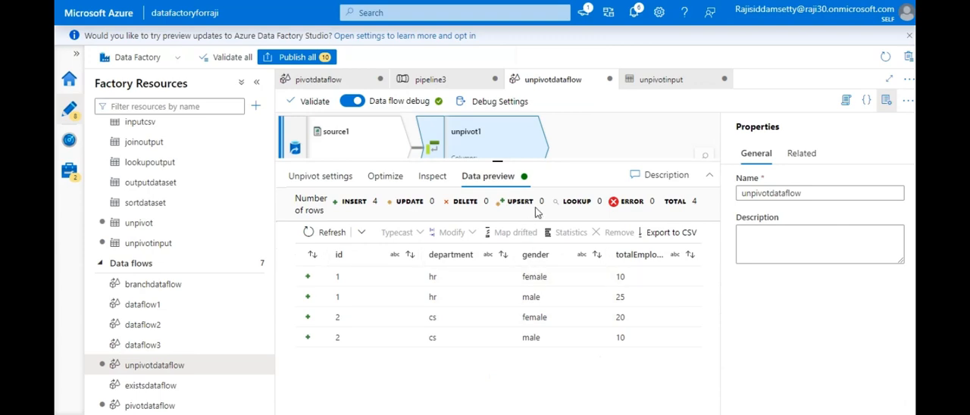
left_click_drag(554, 162, 551, 254)
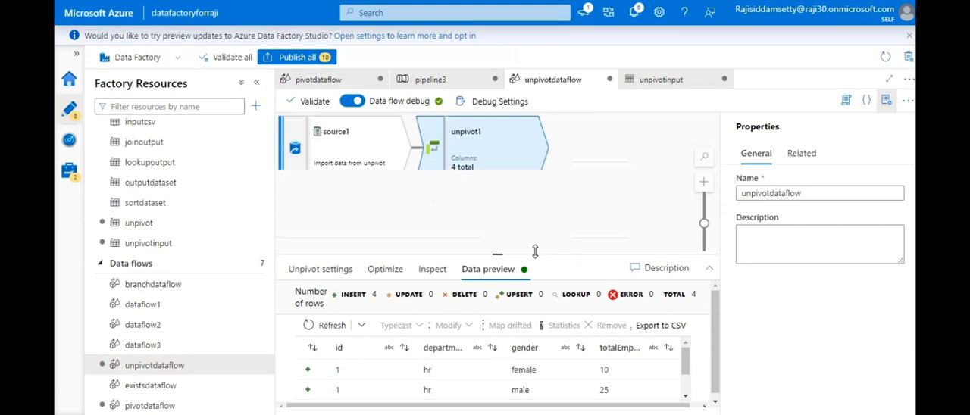
left_click_drag(536, 252, 539, 280)
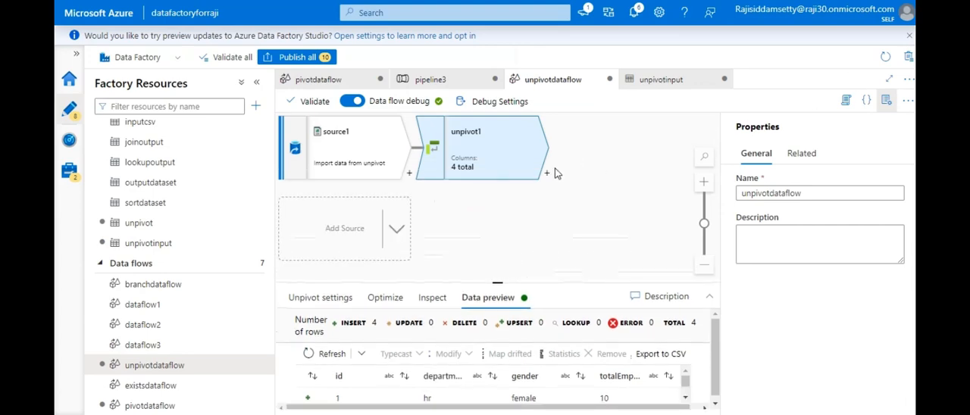
left_click(547, 176)
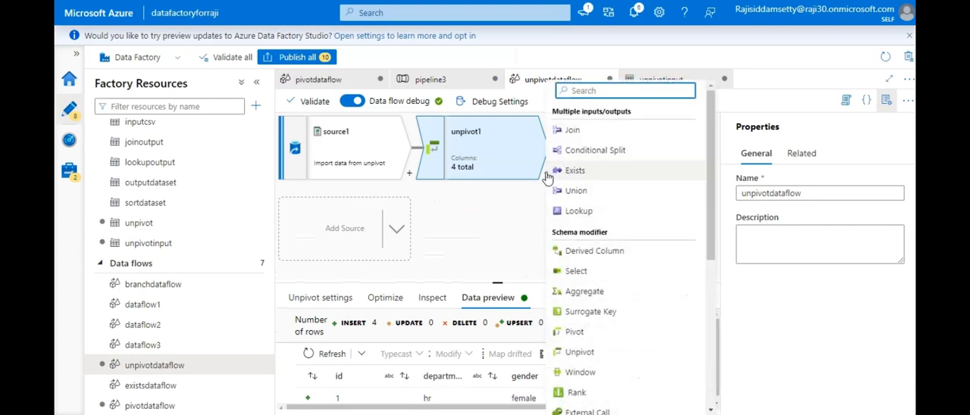
type("si")
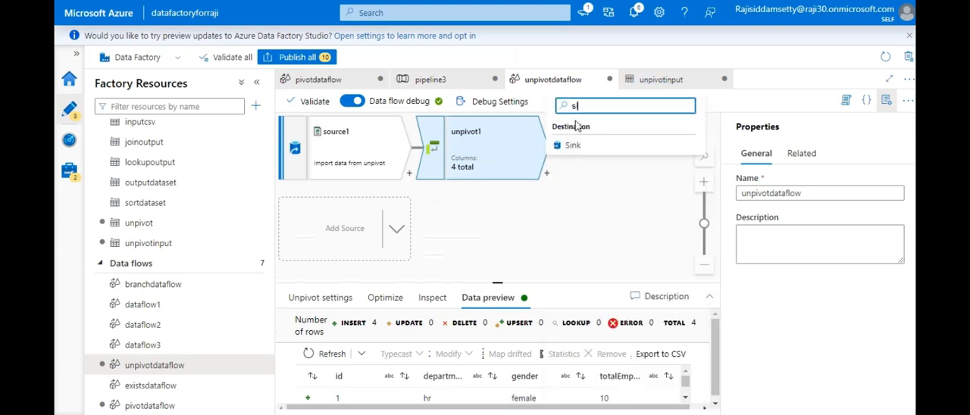
left_click(589, 146)
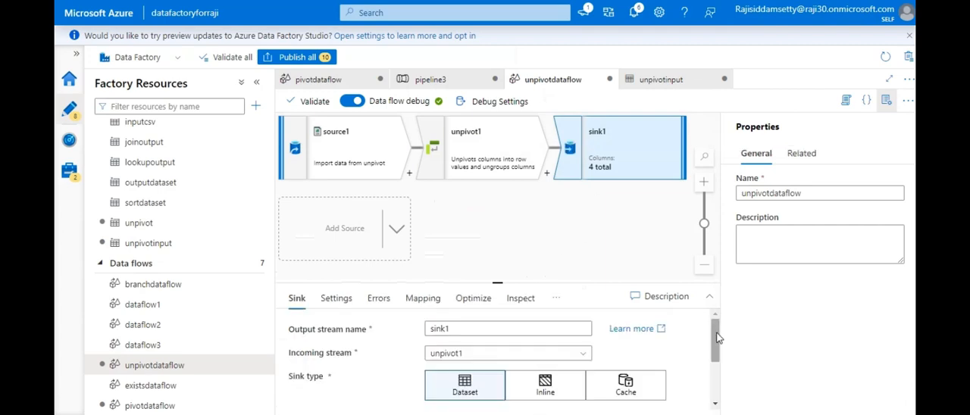
- Start a new dataset for sink1 using Azure Blob Storage as the data store and DelimitedText as the format
left_click_drag(716, 341, 714, 379)
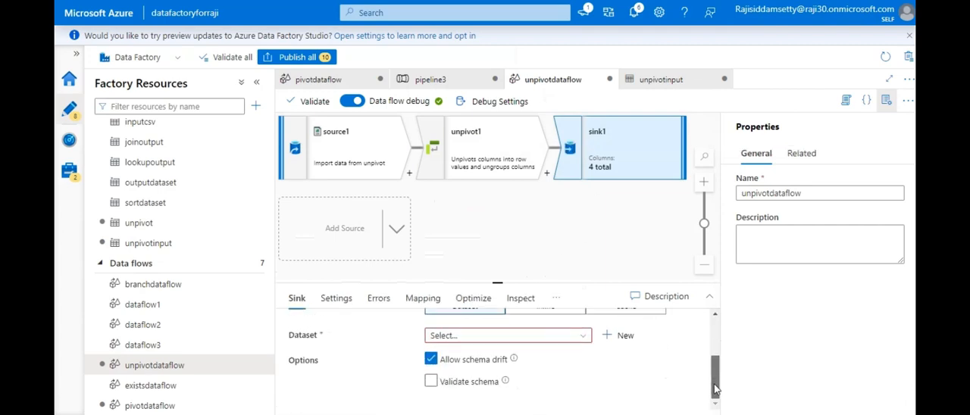
left_click(618, 337)
left_click(593, 220)
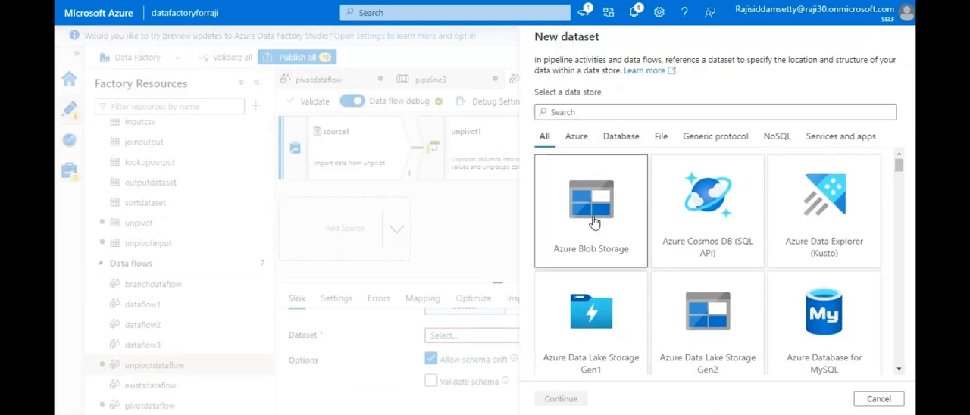
left_click(562, 400)
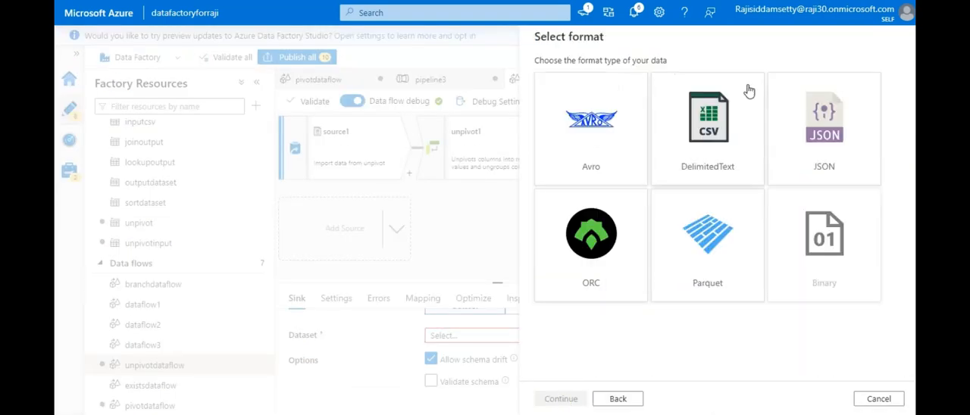
left_click(728, 152)
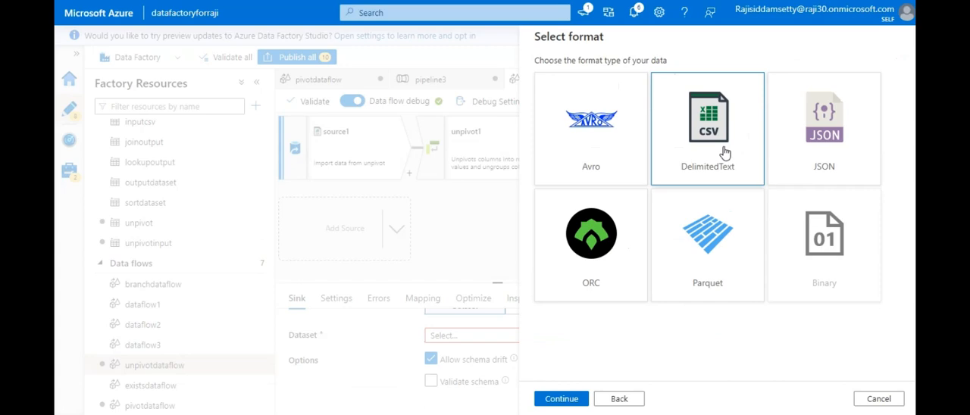
left_click(561, 398)
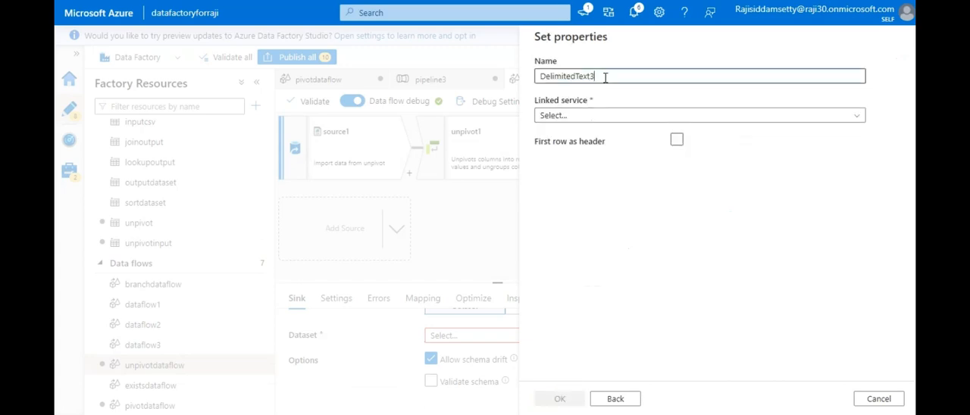
- Name the dataset unpivotoutput, treat its first row as header, and choose samplelinkedservice as the linked service
key("ctrl+a")
type("u")
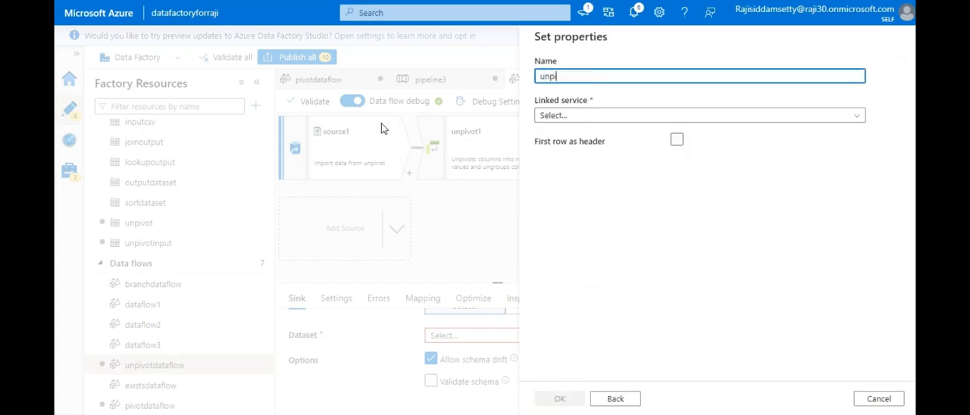
type("npivotoutput")
left_click(677, 140)
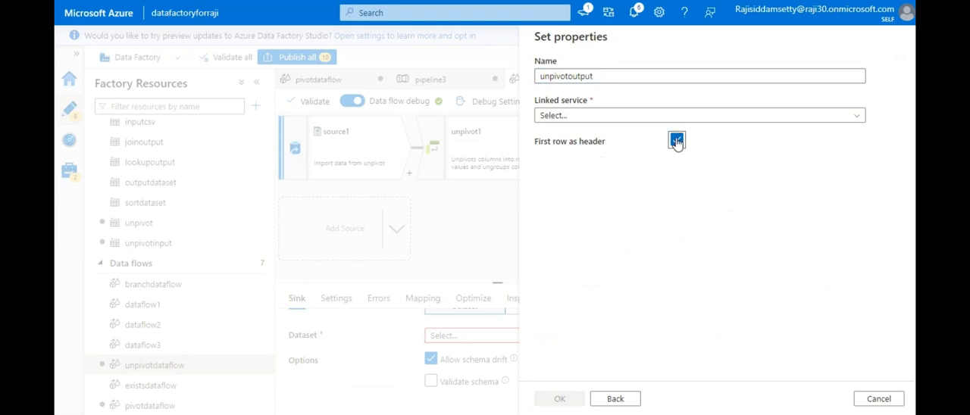
left_click(646, 117)
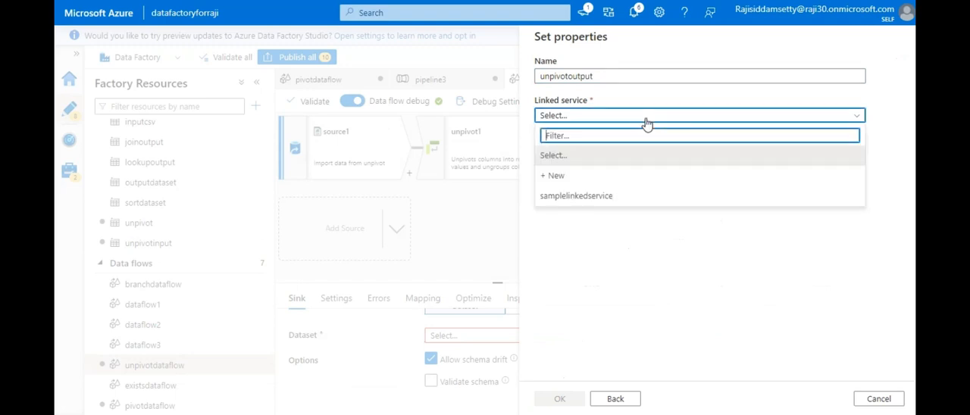
left_click(614, 196)
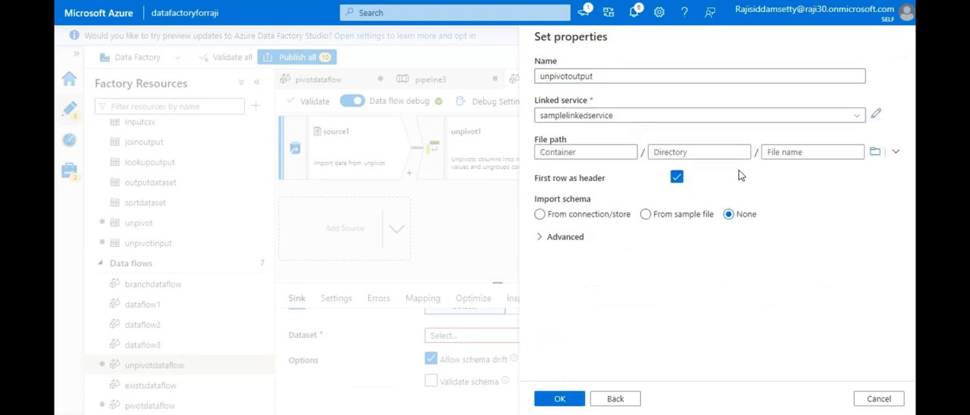
- Set the dataset's file path to the output folder in the employee container and create the dataset
left_click(875, 151)
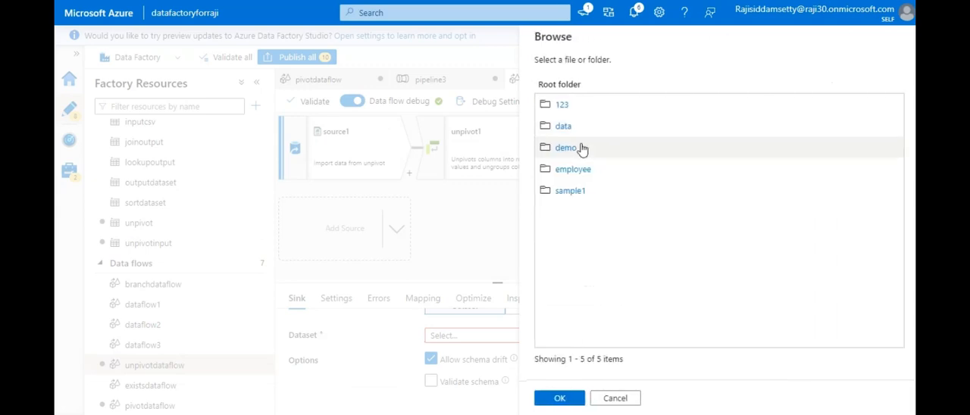
left_click(563, 173)
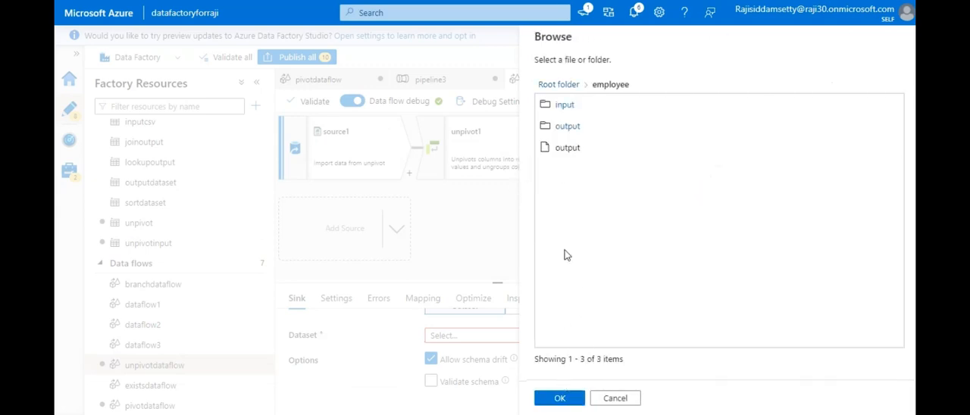
left_click(569, 126)
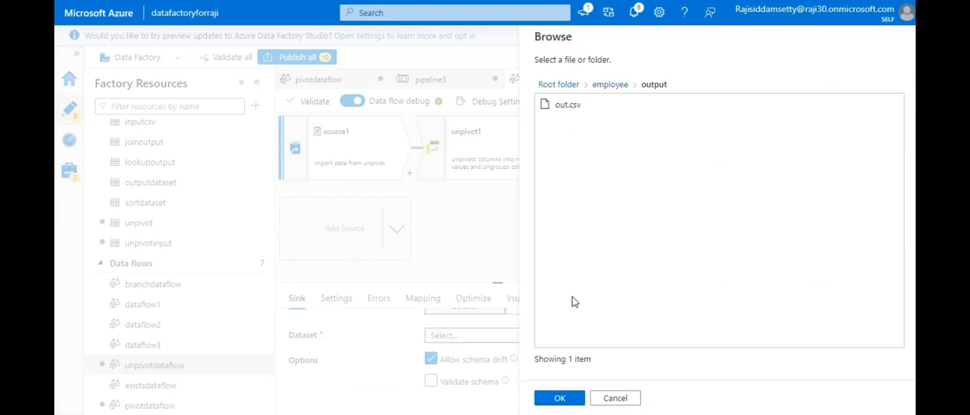
left_click(558, 402)
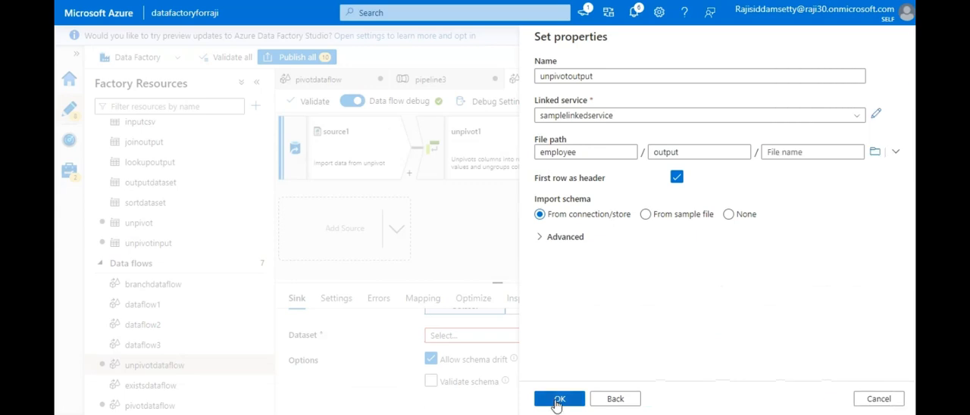
left_click(558, 400)
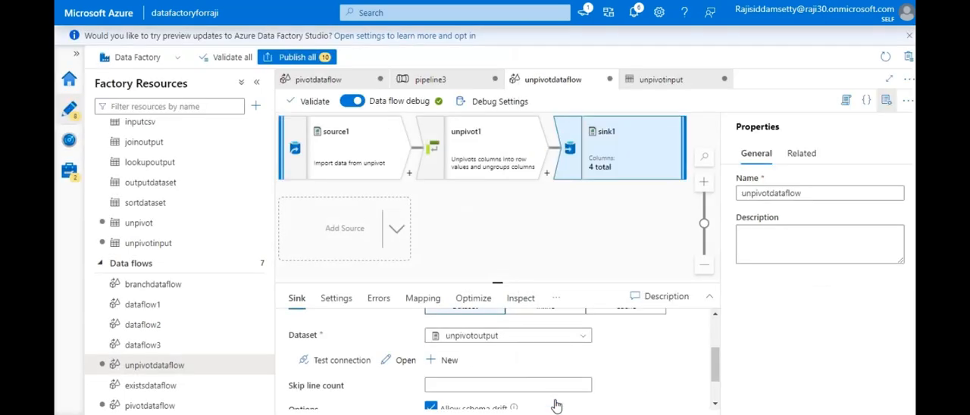
- Set sink1's file name option to Output to single file and apply single partitioning
left_click(336, 299)
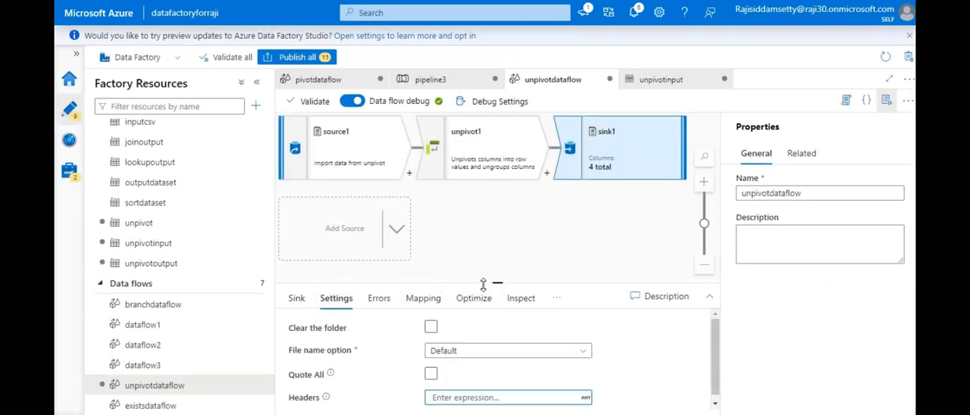
left_click(521, 351)
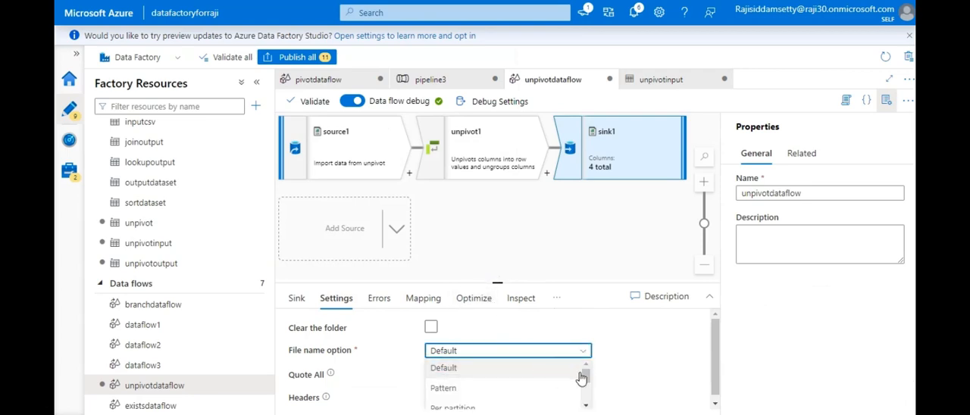
left_click_drag(587, 380, 587, 402)
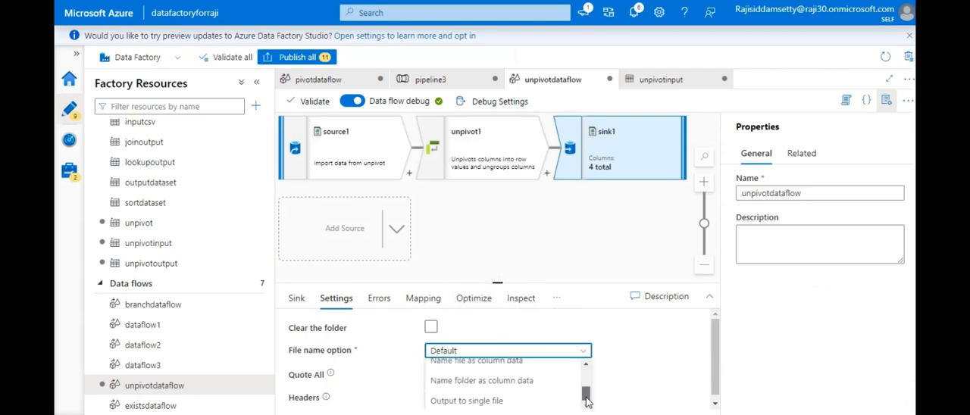
left_click(535, 401)
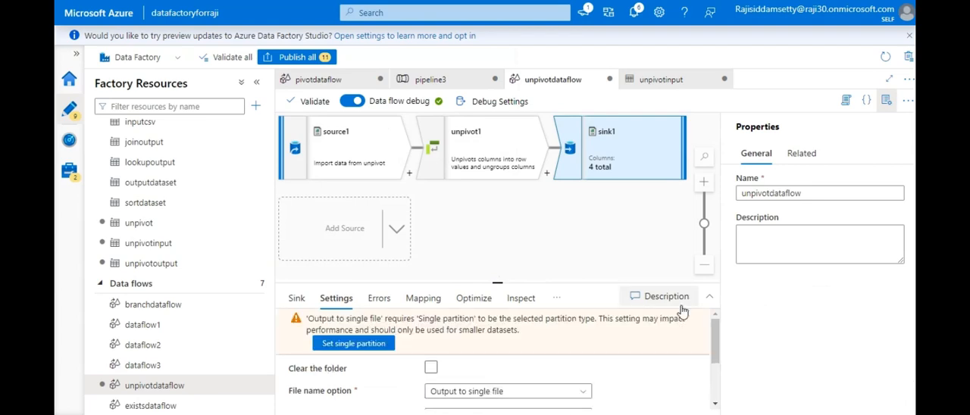
left_click(331, 345)
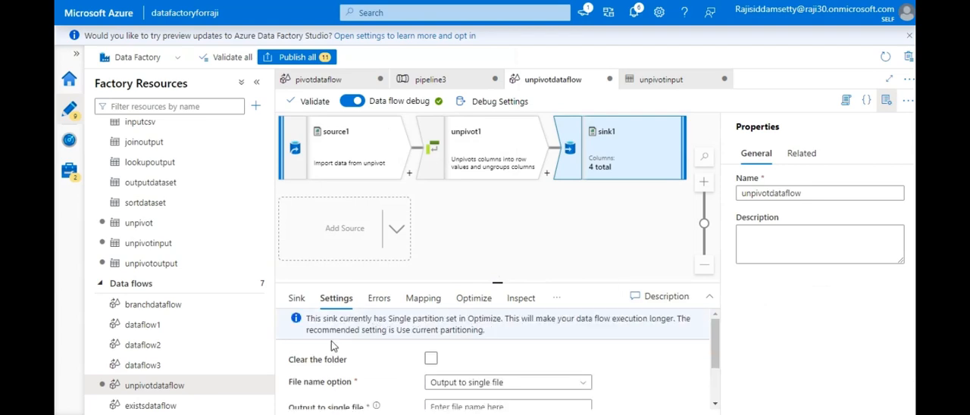
- Name sink1's single output file unpivot.csv
scroll(717, 349, "down", 2)
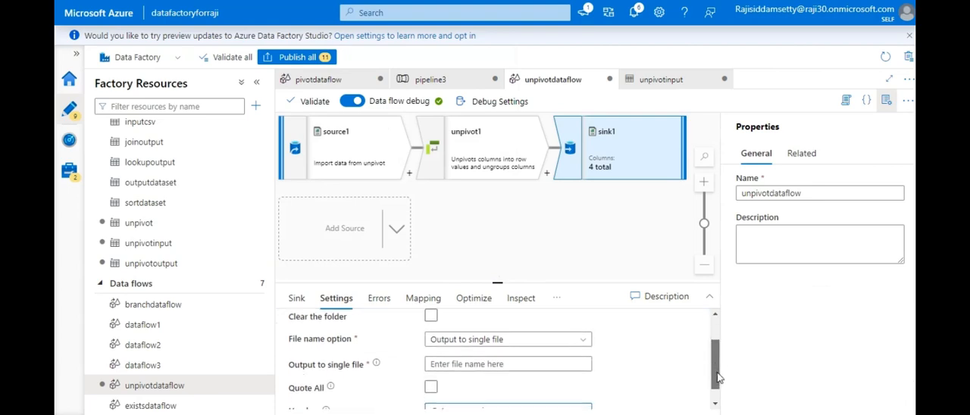
left_click(522, 397)
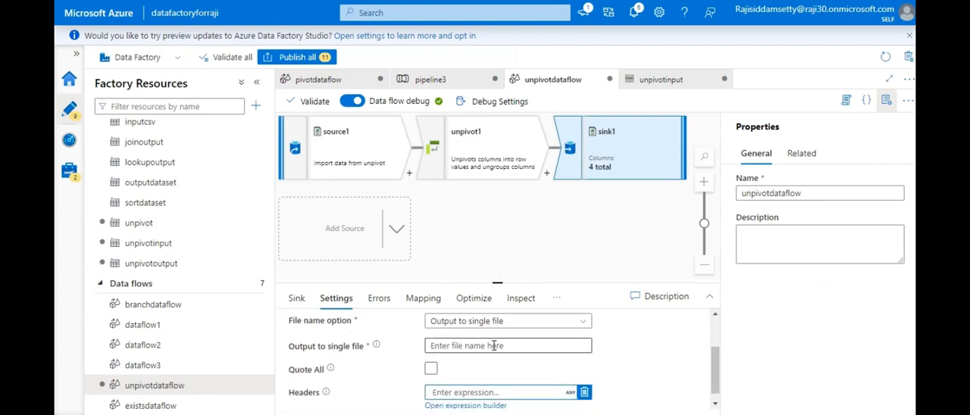
left_click(494, 346)
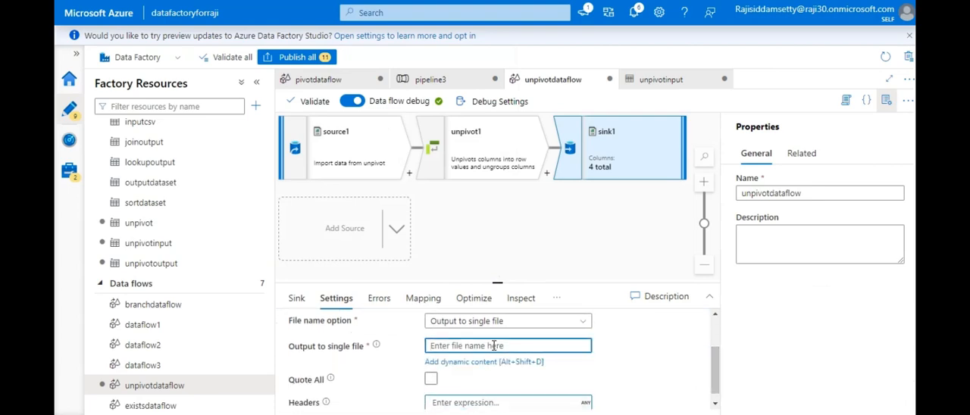
type("unpivot.csv")
left_click(716, 364)
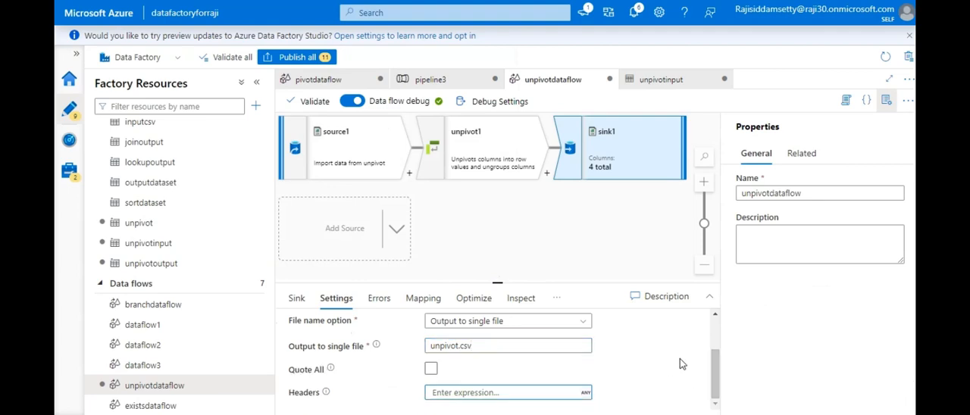
left_click_drag(717, 374, 716, 343)
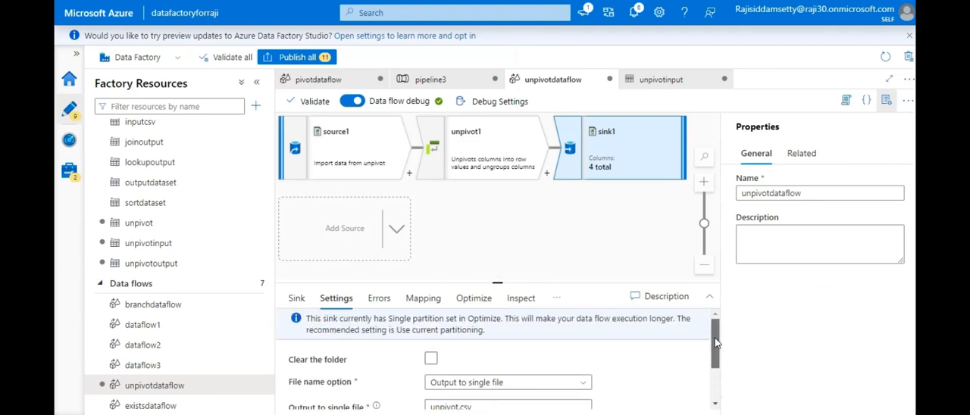
left_click(502, 244)
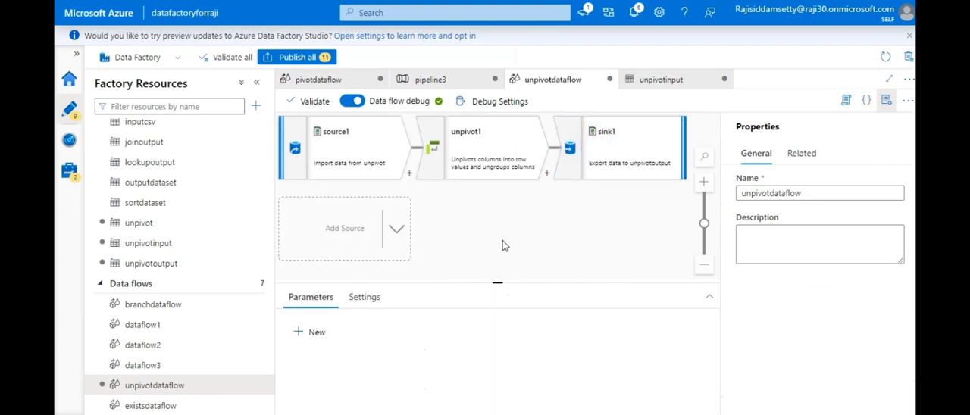
left_click(622, 151)
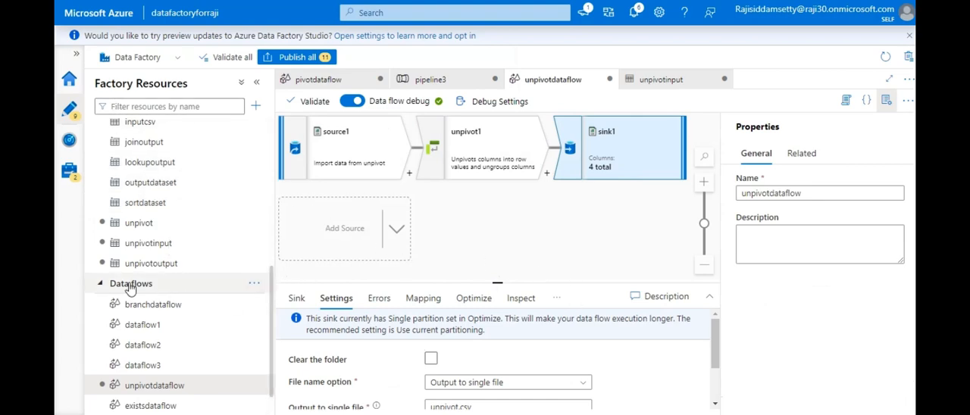
- Create a new pipeline and add a Data flow activity to its canvas
left_click(101, 284)
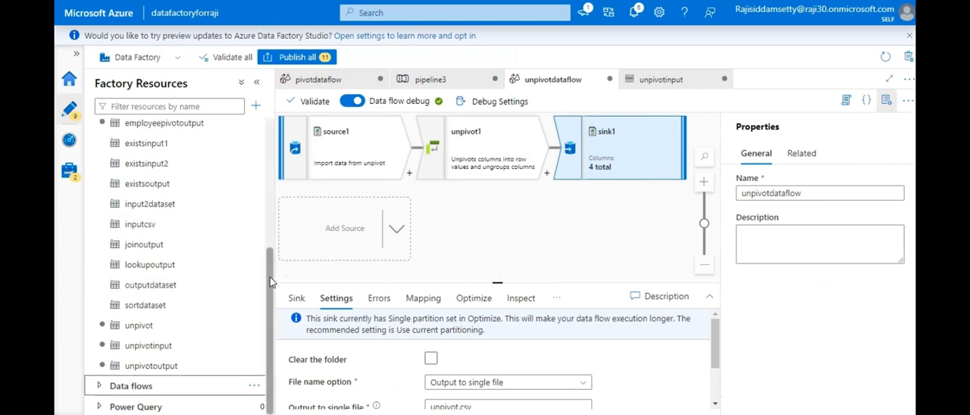
left_click_drag(271, 282, 269, 144)
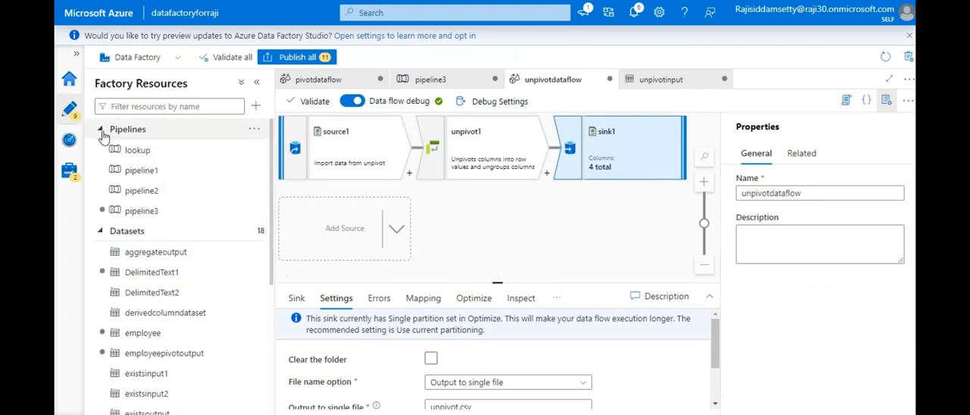
left_click(255, 130)
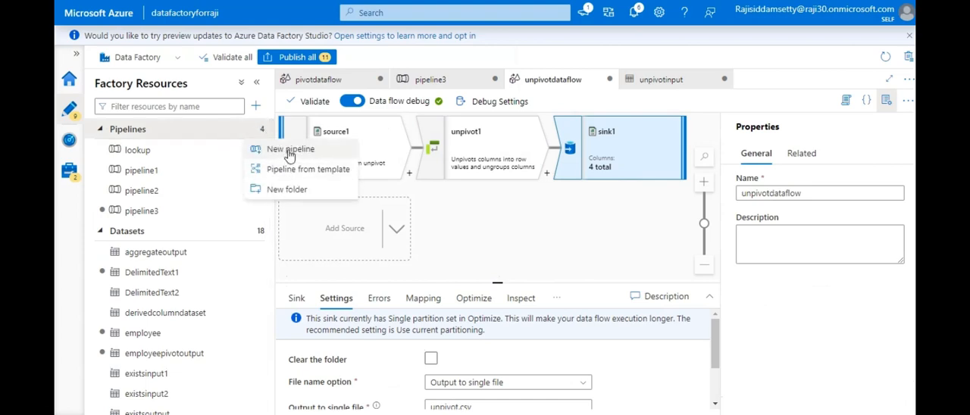
left_click(290, 150)
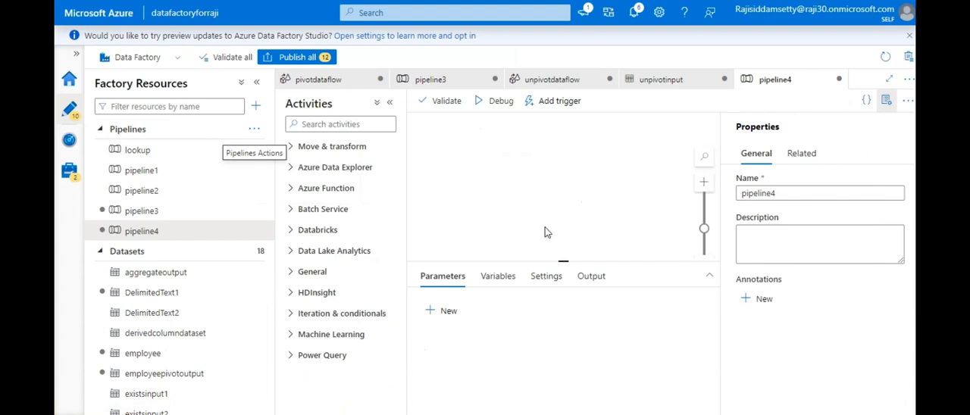
left_click(293, 151)
left_click_drag(313, 196, 582, 173)
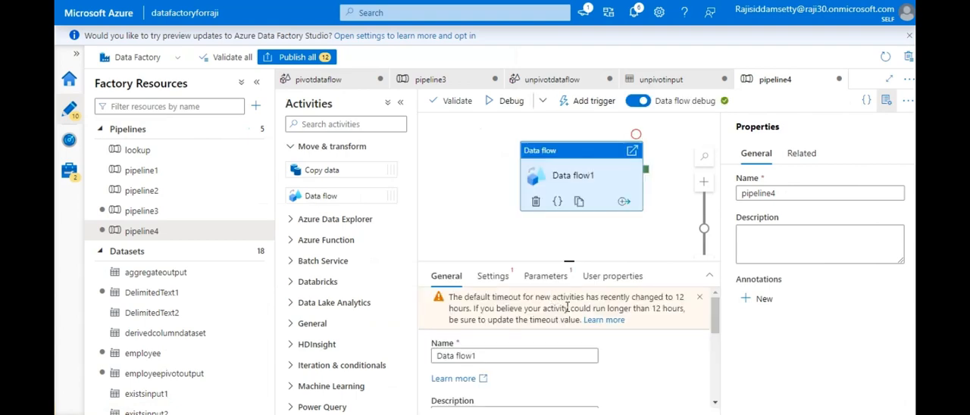
- Assign unpivotdataflow as the data flow that the Data flow1 activity runs
left_click_drag(717, 323, 717, 355)
left_click(489, 277)
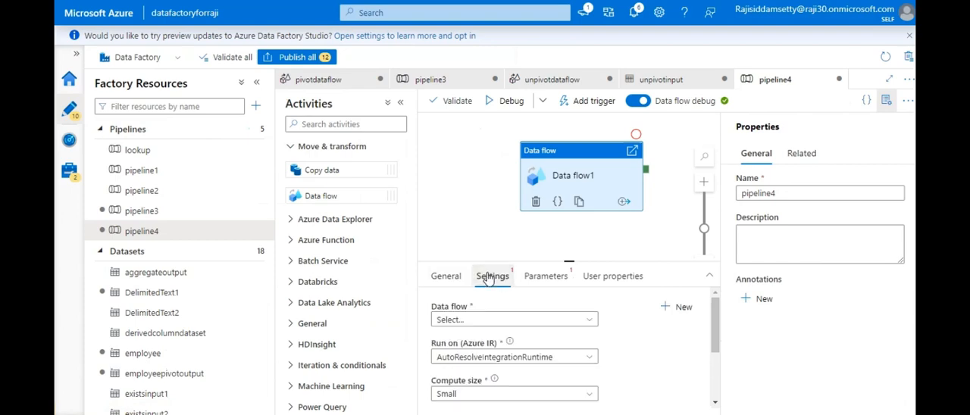
left_click(543, 320)
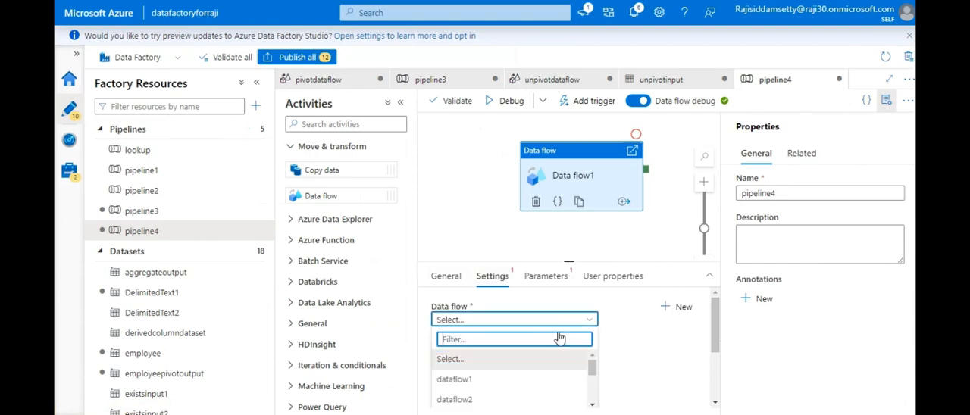
left_click_drag(592, 370, 594, 399)
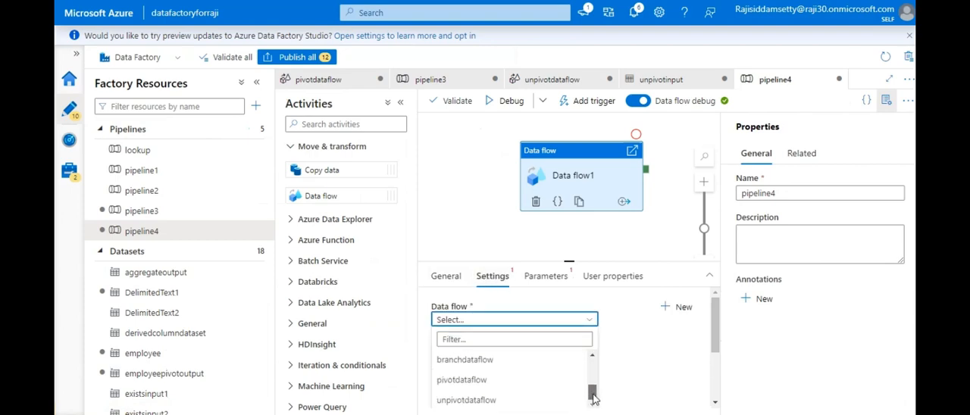
left_click(554, 400)
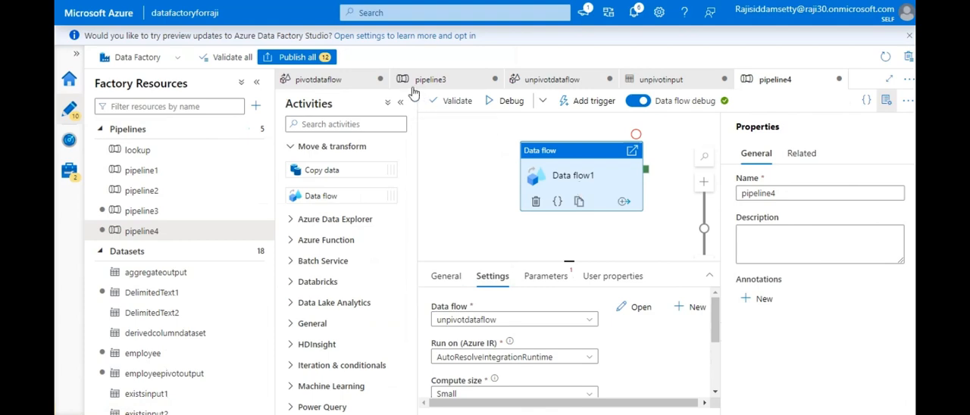
- Validate the pipeline and start a debug run of it
left_click(438, 101)
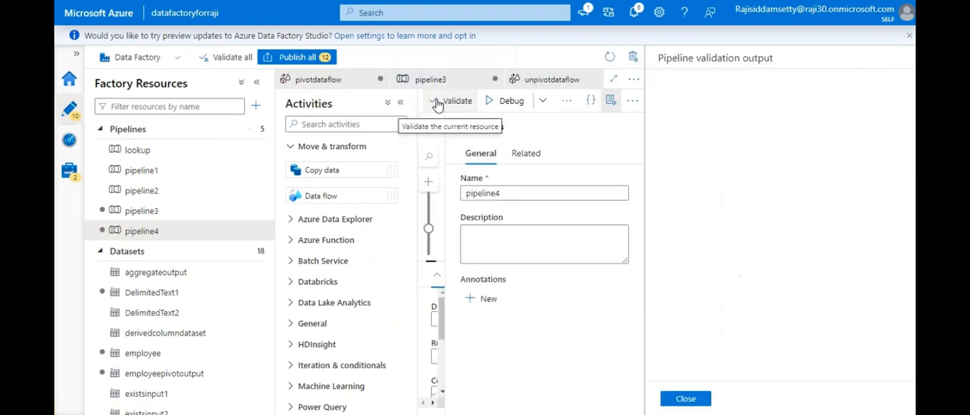
left_click(682, 398)
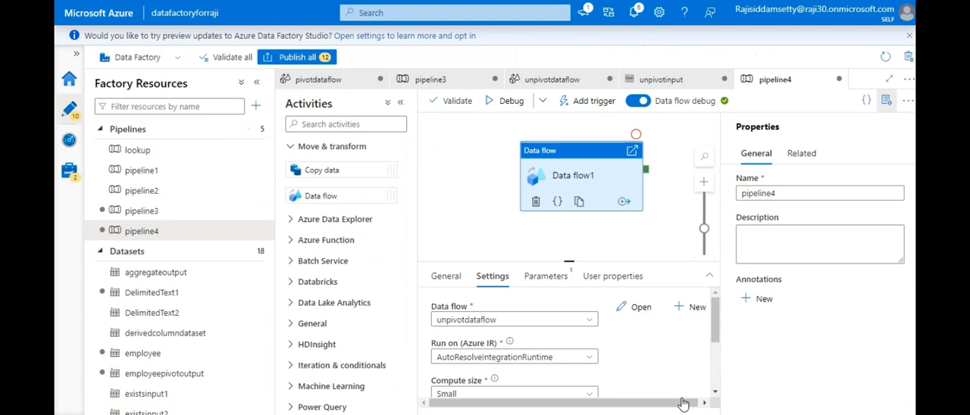
left_click(497, 103)
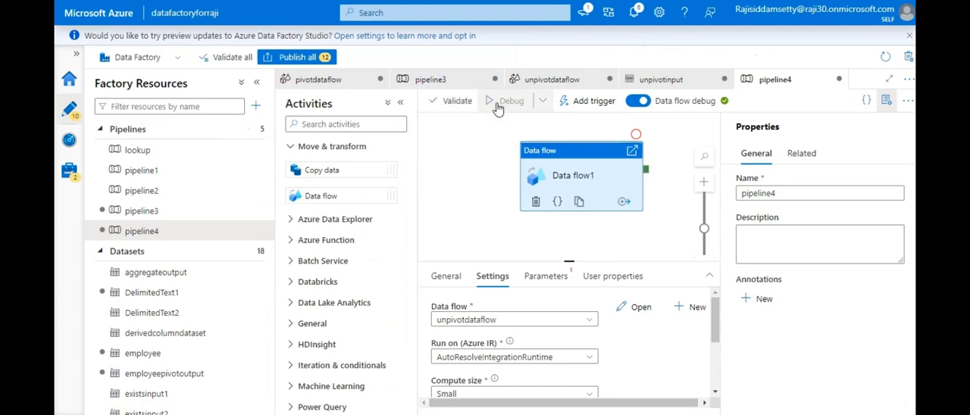
left_click(498, 102)
left_click(493, 135)
left_click(601, 277)
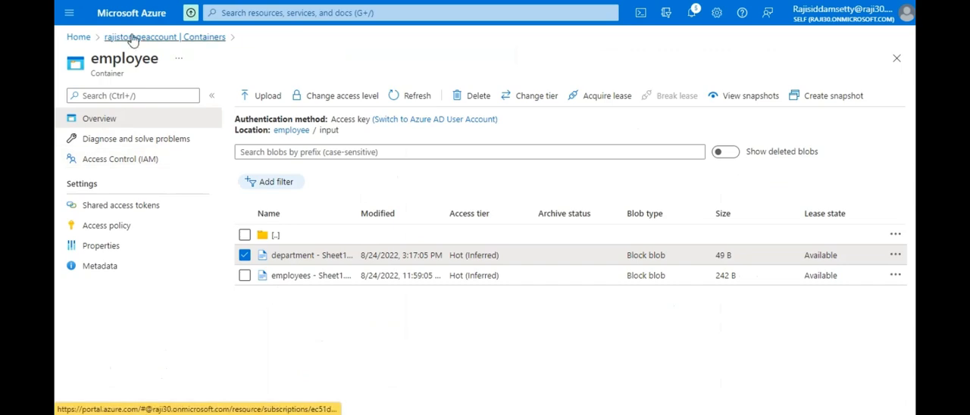
- Switch to the storage account in the Azure portal and open the output folder of the employee container
left_click(133, 38)
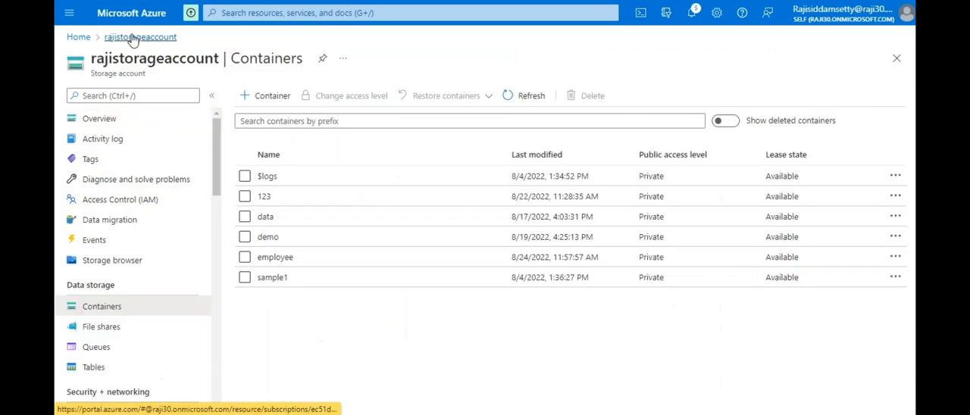
left_click(282, 266)
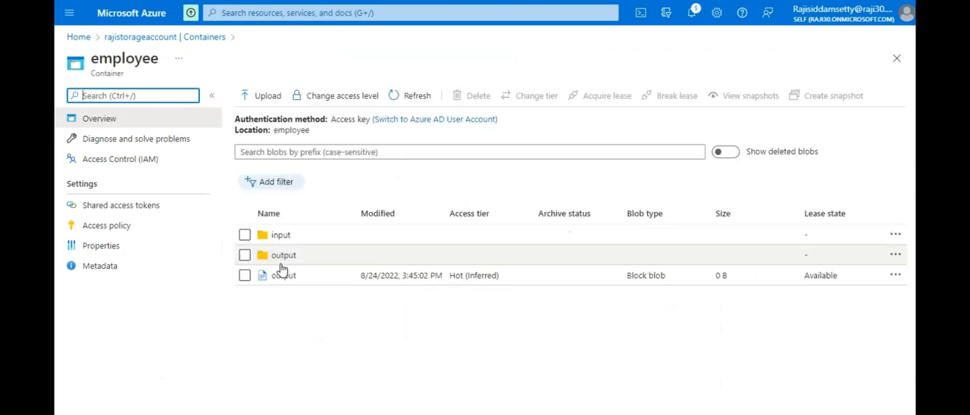
left_click(284, 260)
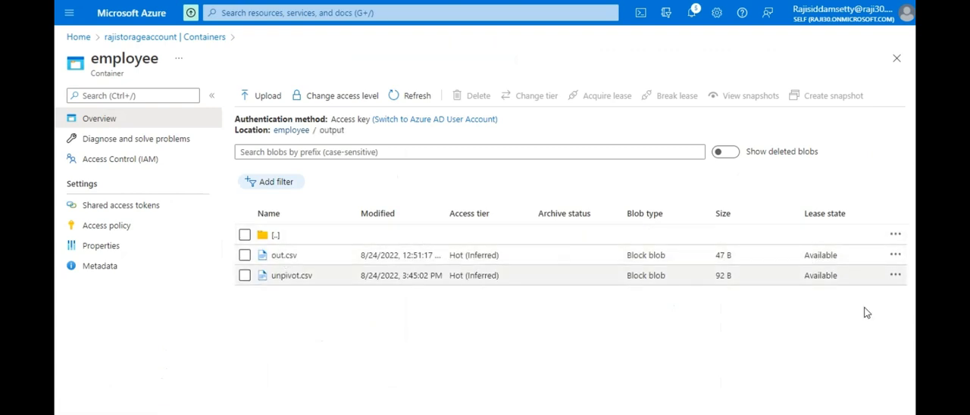
- View the contents of unpivot.csv, preview them as a table, and close the file
left_click(896, 277)
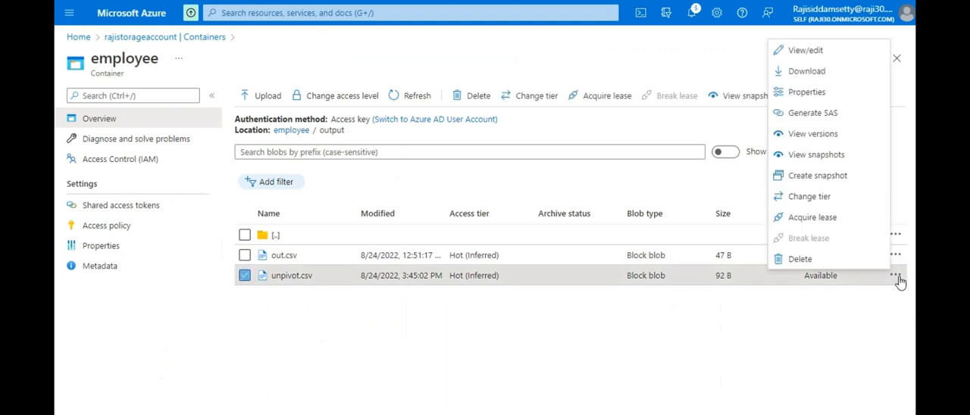
left_click(816, 55)
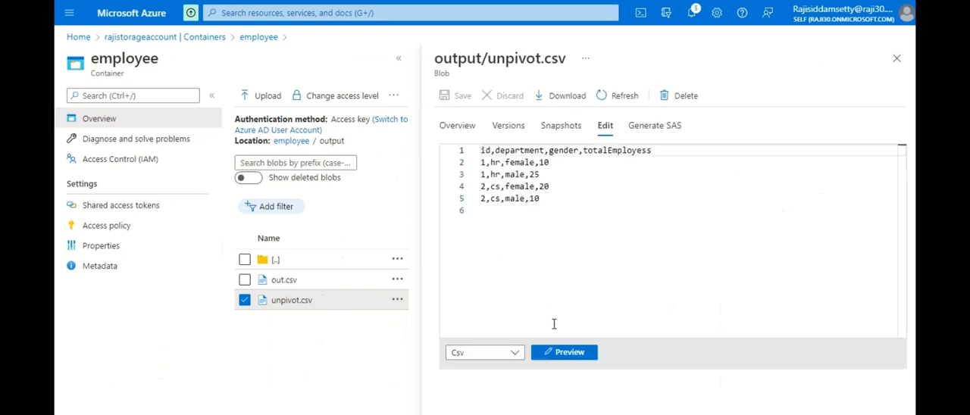
left_click(567, 353)
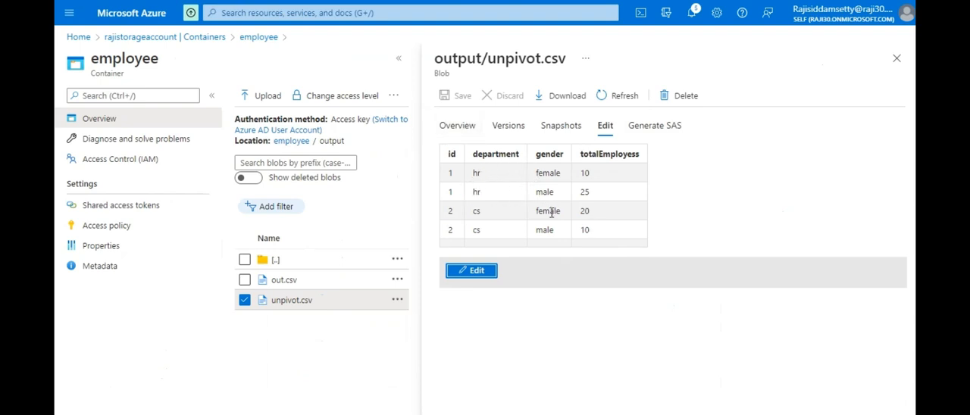
left_click(897, 62)
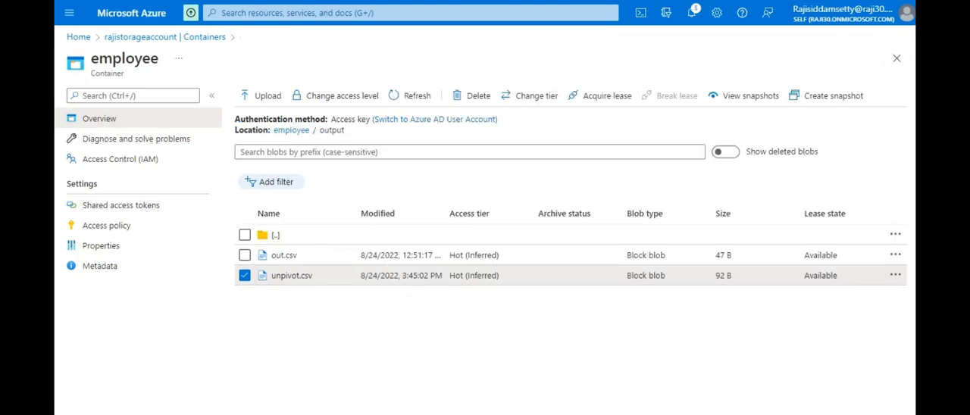